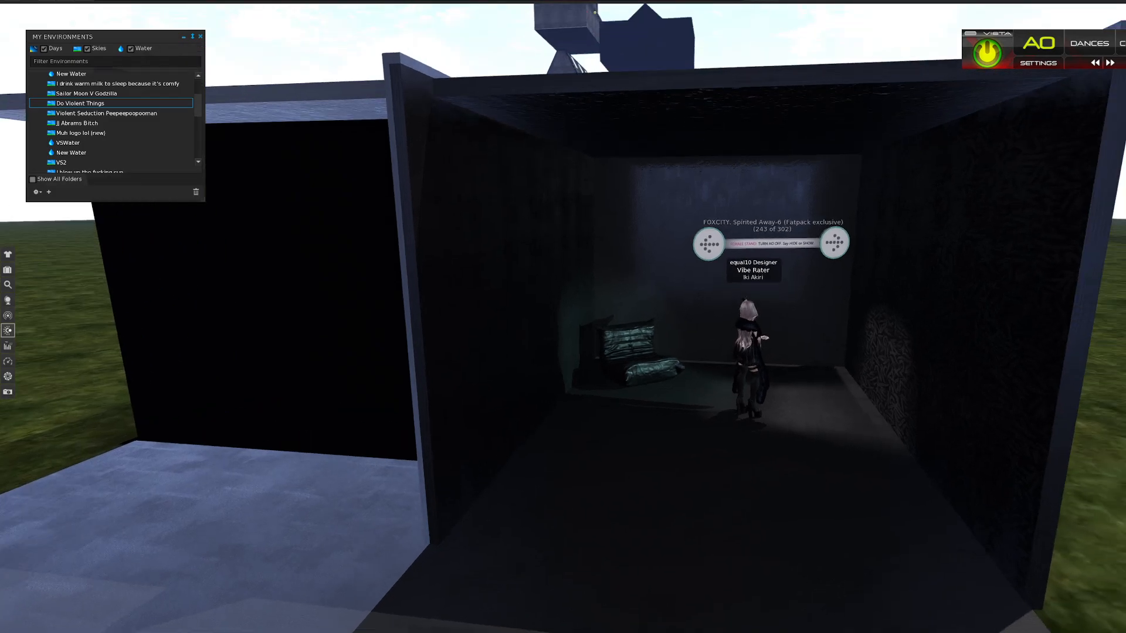
# - Copy the black room's back wall onto the open grass beyond the room where the avatar stands
pyautogui.keyDown('alt'); pyautogui.moveTo(725, 336); pyautogui.dragTo(678, 391); pyautogui.keyUp('alt')
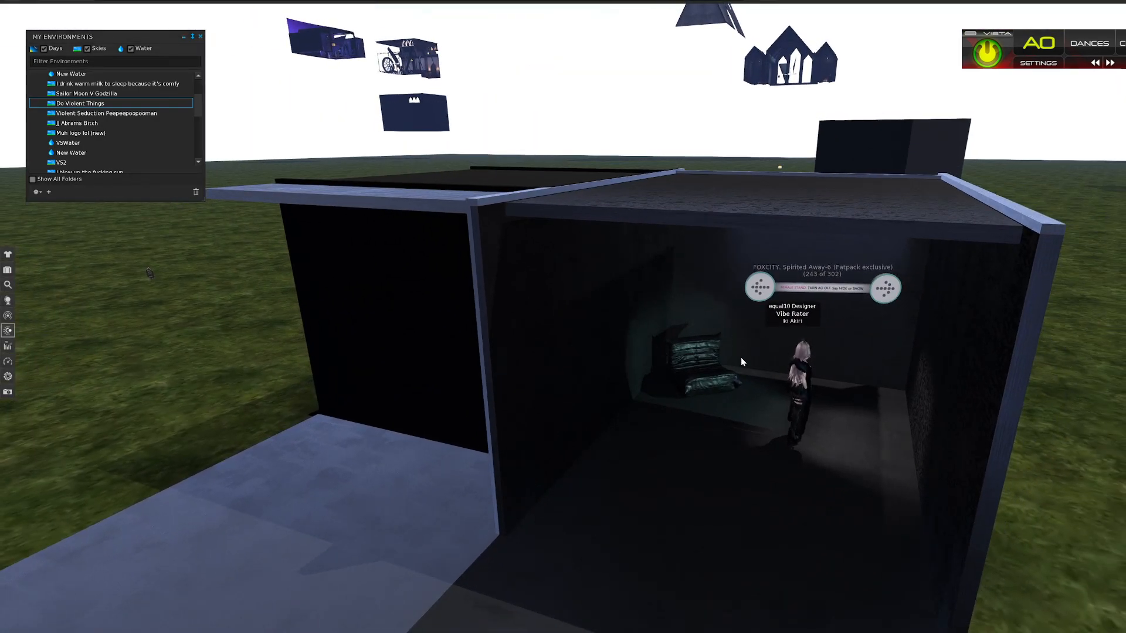
pyautogui.keyDown('alt'); pyautogui.moveTo(740, 359); pyautogui.dragTo(295, 360); pyautogui.keyUp('alt')
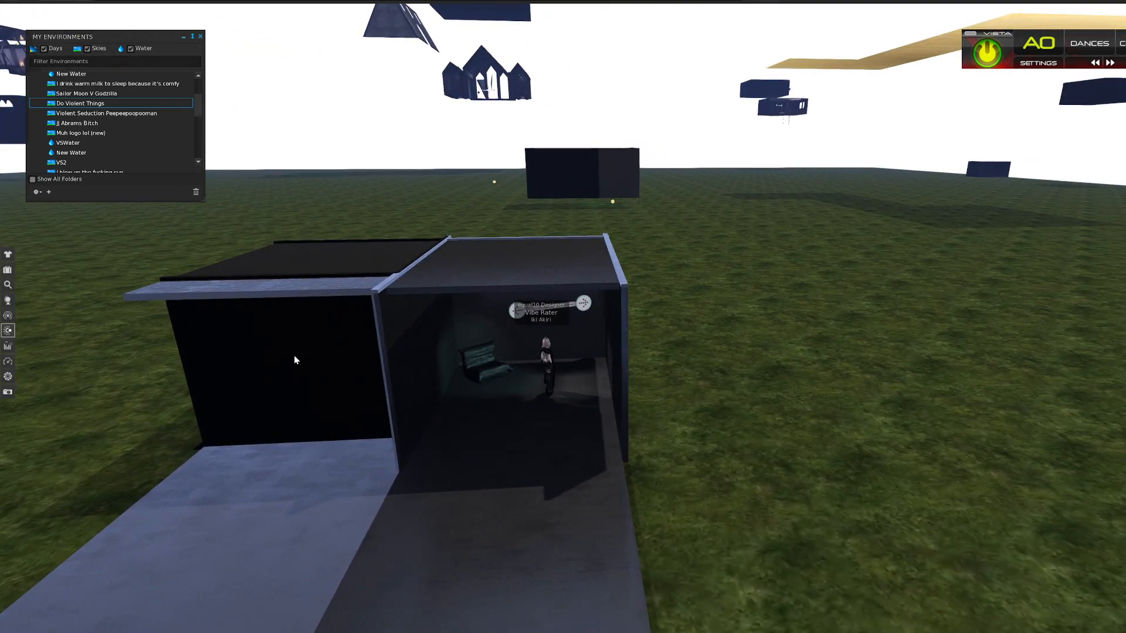
pyautogui.rightClick(295, 359)
pyautogui.click(317, 384)
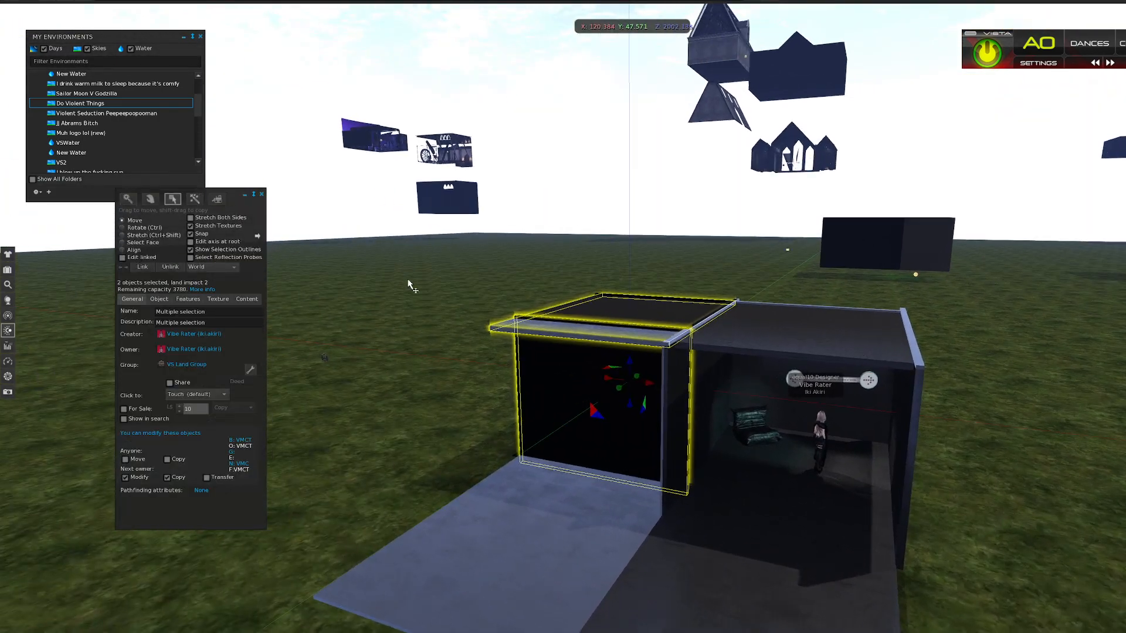
pyautogui.click(261, 194)
pyautogui.rightClick(585, 387)
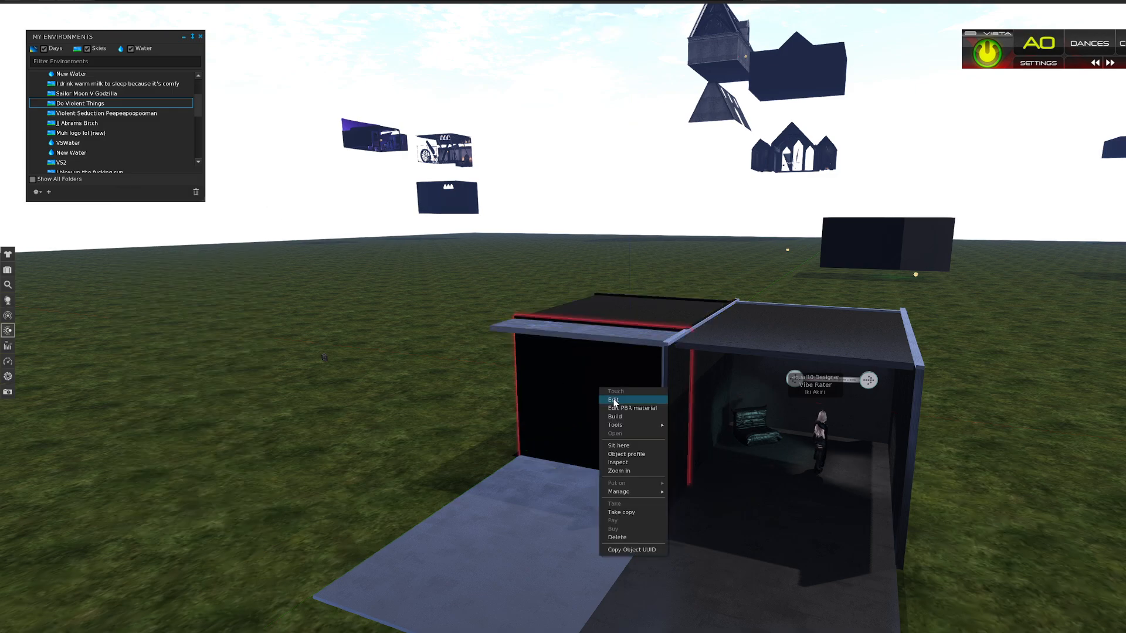
pyautogui.click(607, 411)
pyautogui.moveTo(469, 345); pyautogui.dragTo(938, 369)
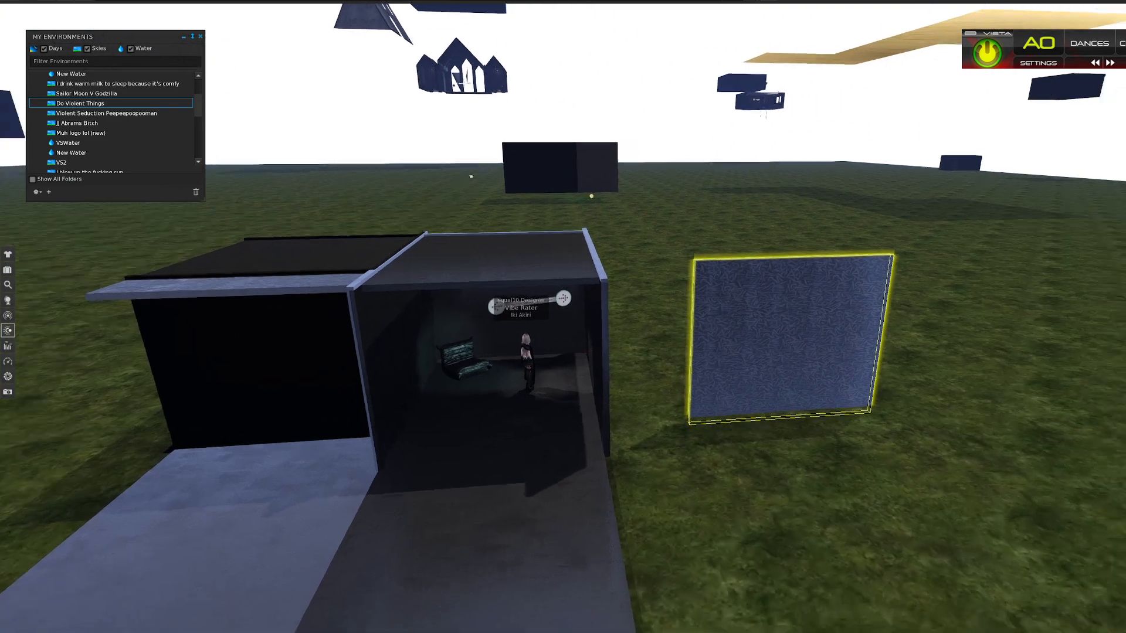
# - Move the copied back wall rearward so it lines up with the rear of the existing rooms
pyautogui.keyDown('ctrl'); pyautogui.keyDown('alt'); pyautogui.moveTo(814, 332); pyautogui.dragTo(630, 329); pyautogui.keyUp('alt'); pyautogui.keyUp('ctrl')
pyautogui.click(477, 337)
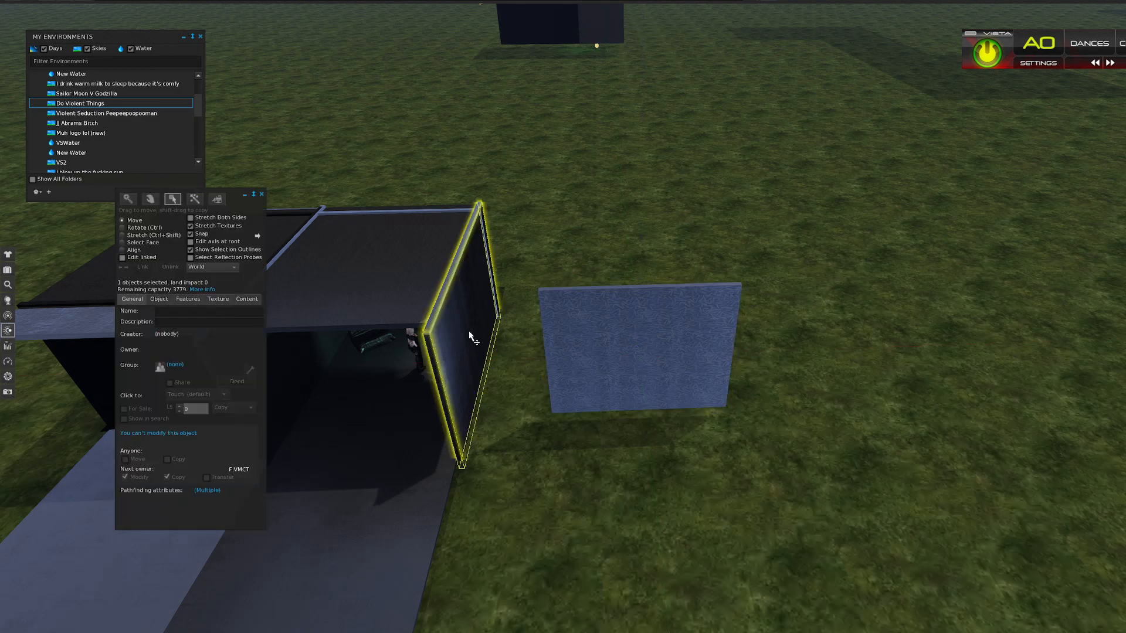
pyautogui.click(621, 349)
pyautogui.moveTo(642, 369); pyautogui.dragTo(667, 273)
# - Place two copies of the dark room's outer side wall beside the copied back wall and stretch the back wall to span between them
pyautogui.click(500, 314)
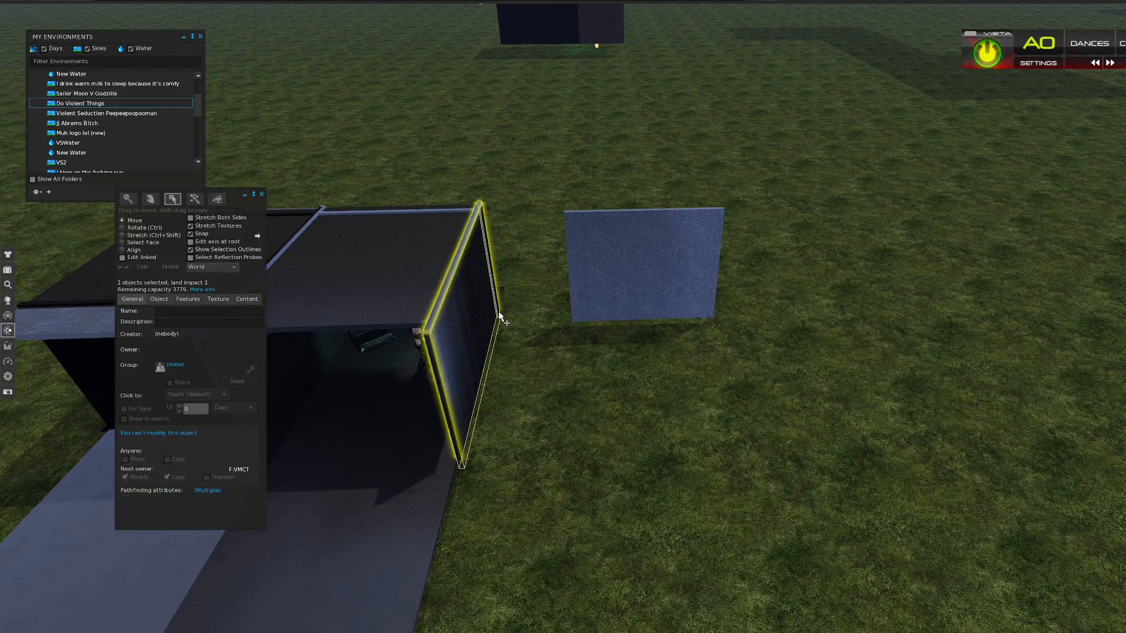
pyautogui.moveTo(484, 319); pyautogui.dragTo(833, 310)
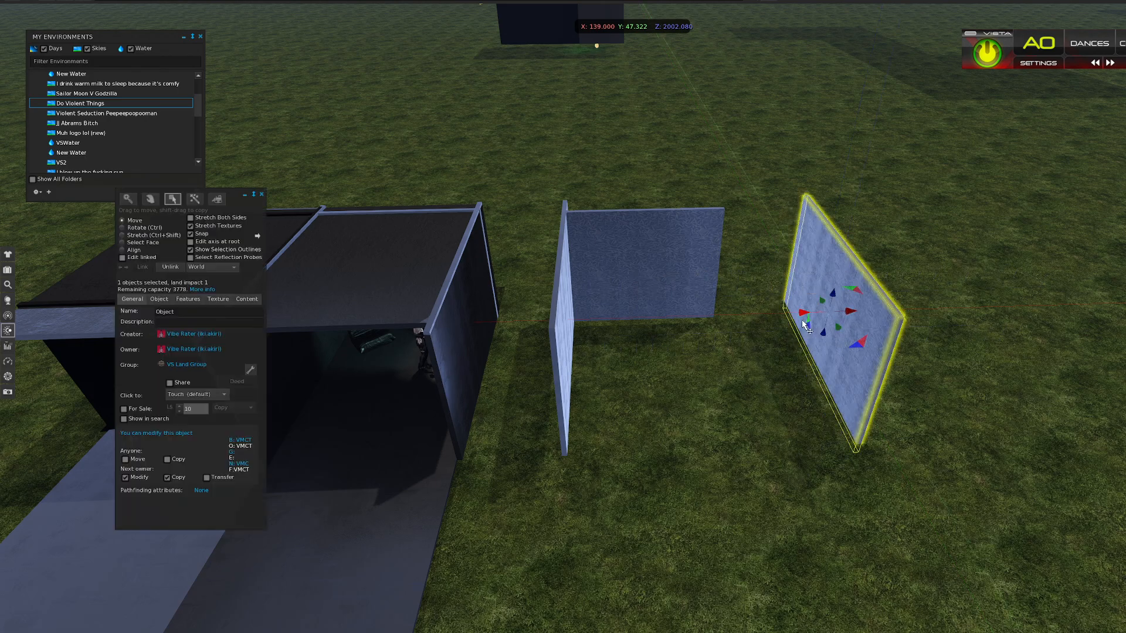
pyautogui.click(140, 236)
pyautogui.moveTo(720, 267); pyautogui.dragTo(809, 270)
# - Copy the dark room's roof over the new walls and stretch it to about 8.9 m wide to cover both side walls
pyautogui.click(307, 289)
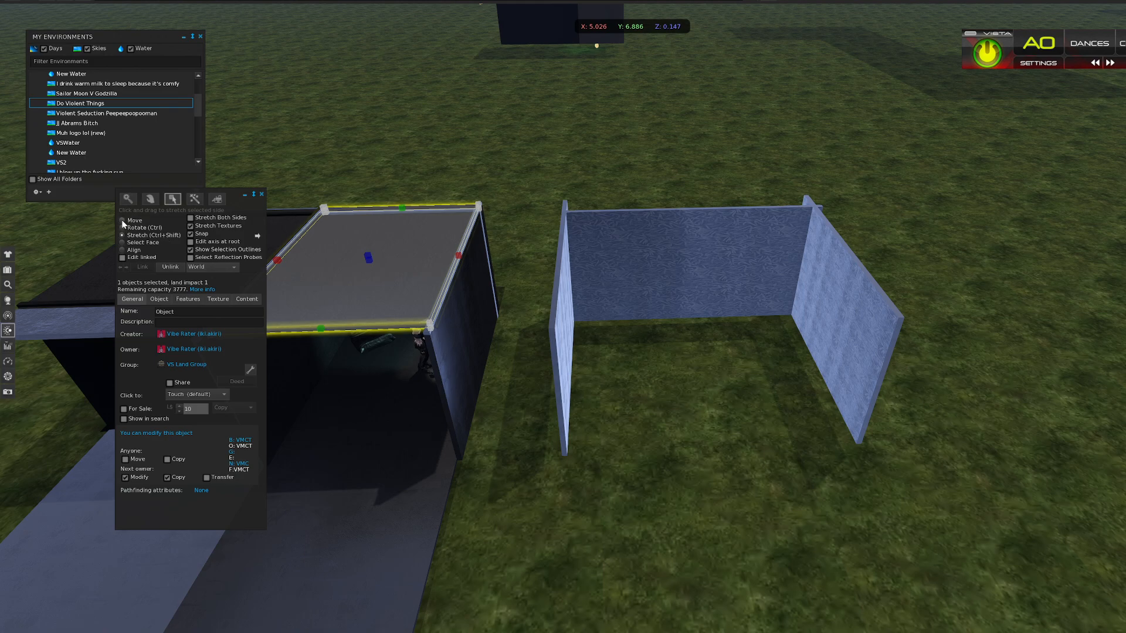
pyautogui.keyDown('shift'); pyautogui.moveTo(394, 265); pyautogui.dragTo(591, 287); pyautogui.keyUp('shift')
pyautogui.click(147, 237)
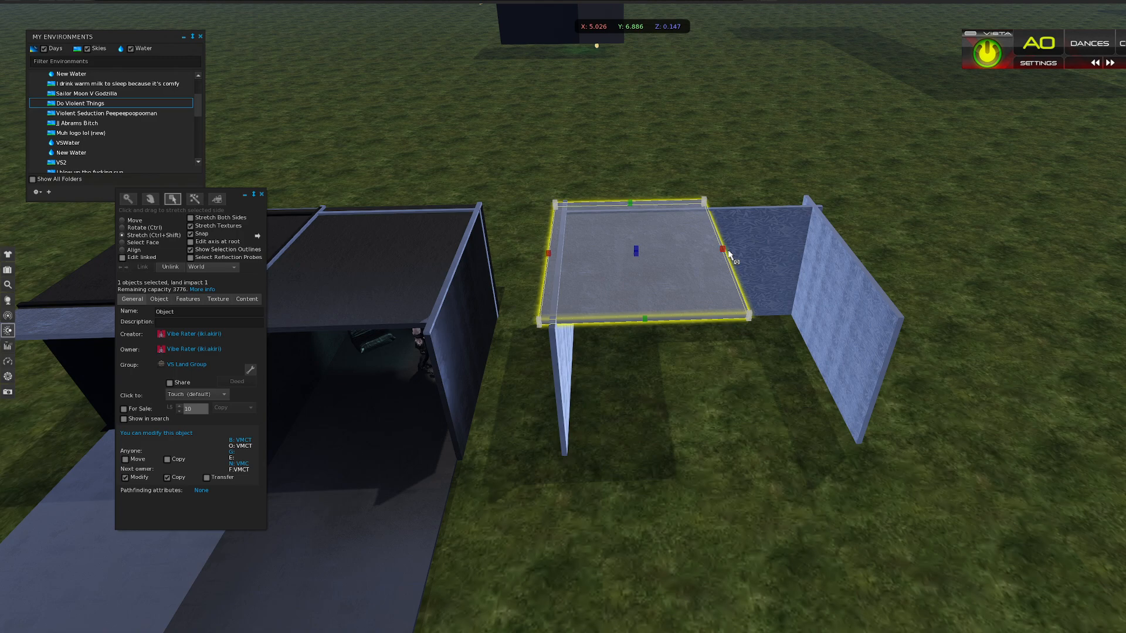
pyautogui.moveTo(723, 250); pyautogui.dragTo(579, 367)
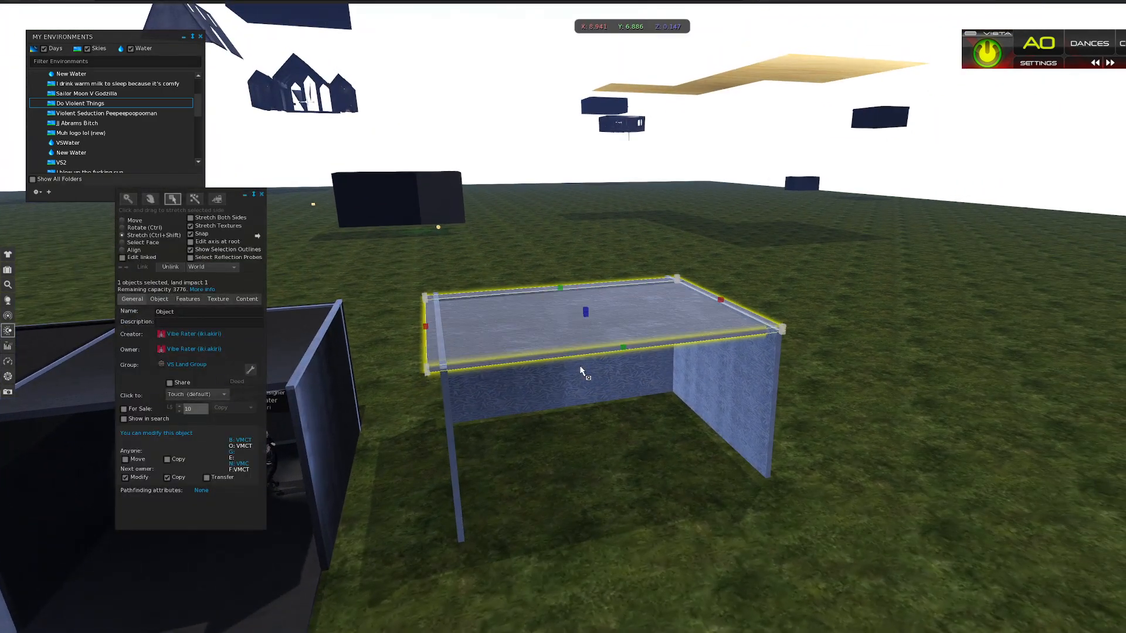
# - Copy the floor slab under the new room's walls and roof
pyautogui.click(311, 467)
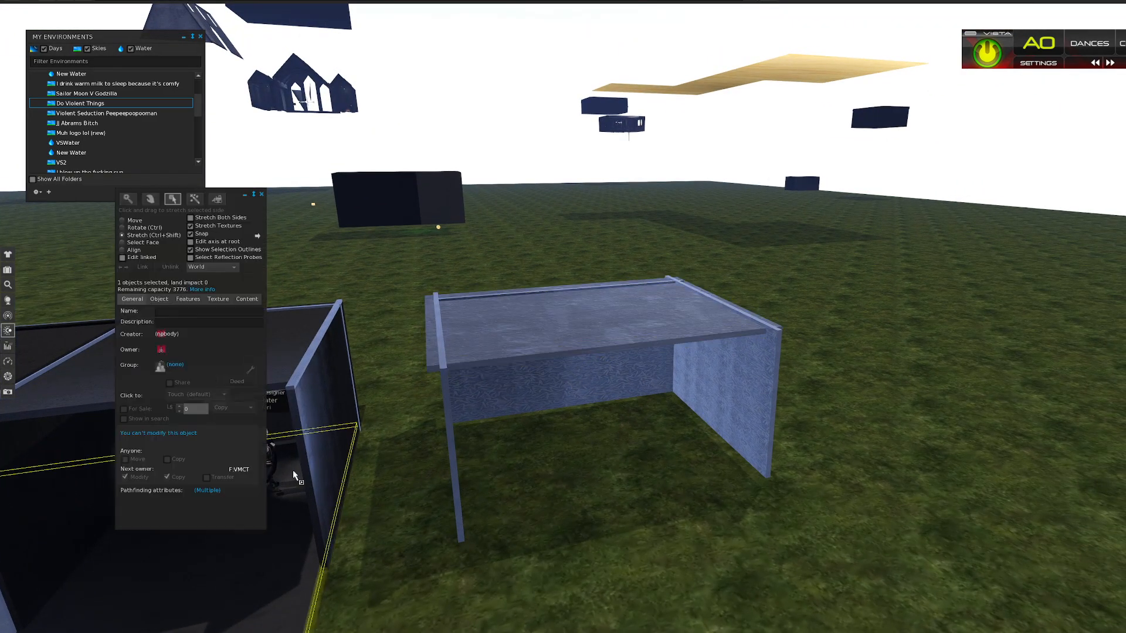
pyautogui.click(133, 222)
pyautogui.moveTo(279, 496); pyautogui.dragTo(604, 486)
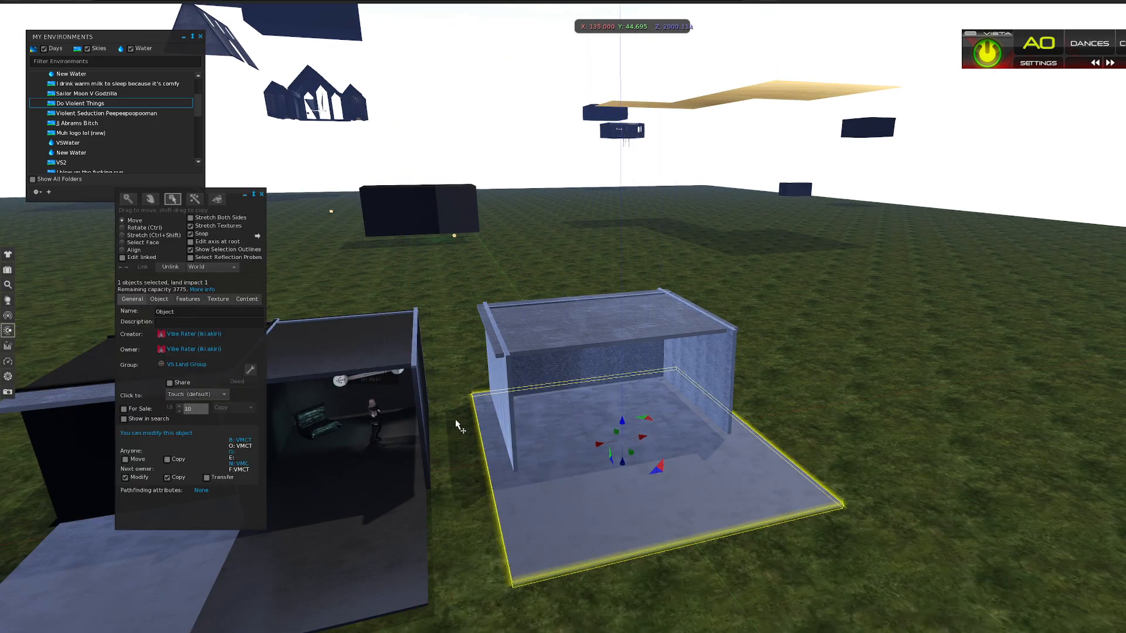
# - Compare the lighting inside the dark room with that of the new room from several angles
pyautogui.keyDown('alt'); pyautogui.moveTo(456, 425); pyautogui.dragTo(551, 433); pyautogui.keyUp('alt')
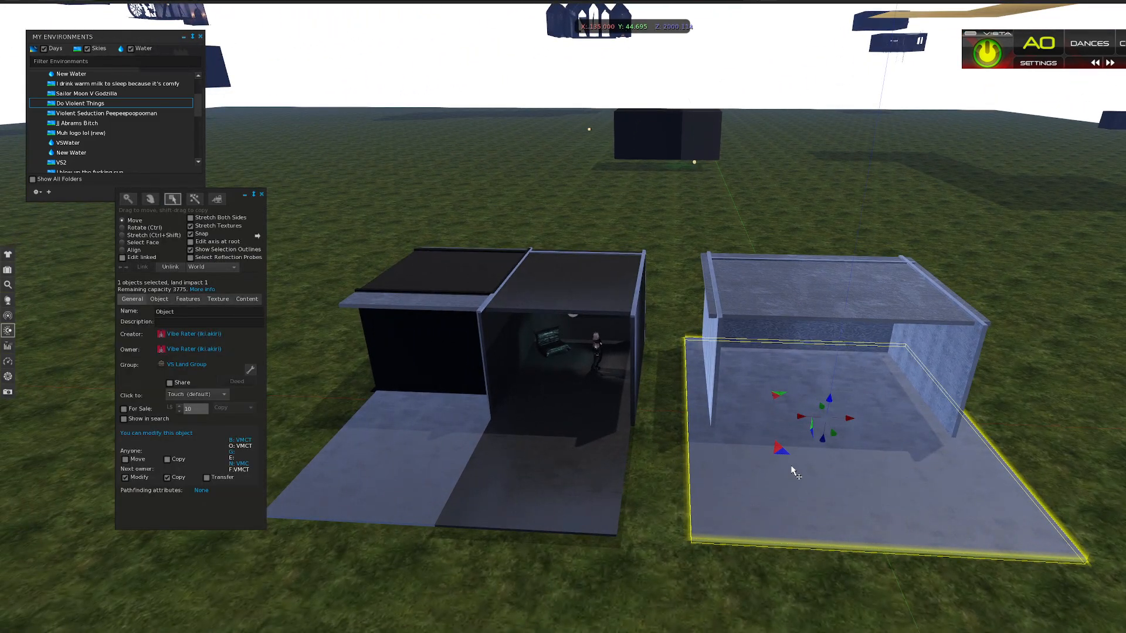
pyautogui.keyDown('alt'); pyautogui.moveTo(626, 405); pyautogui.dragTo(623, 340); pyautogui.keyUp('alt')
pyautogui.scroll(-4, 502, 324)
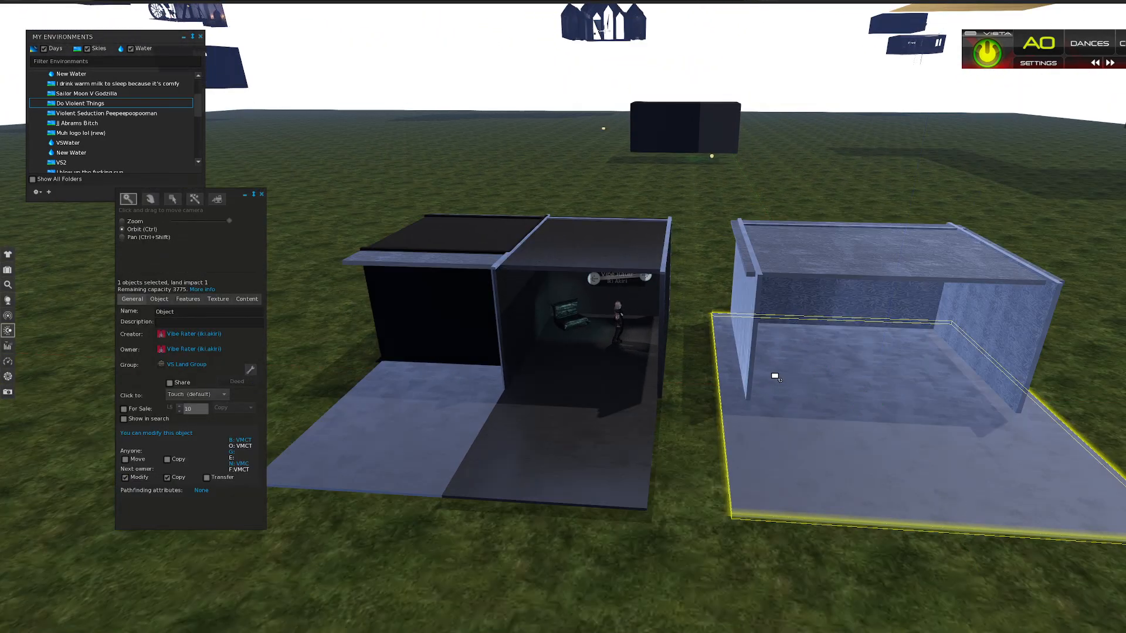
pyautogui.keyDown('ctrl'); pyautogui.keyDown('alt'); pyautogui.moveTo(774, 375); pyautogui.dragTo(859, 347); pyautogui.keyUp('alt'); pyautogui.keyUp('ctrl')
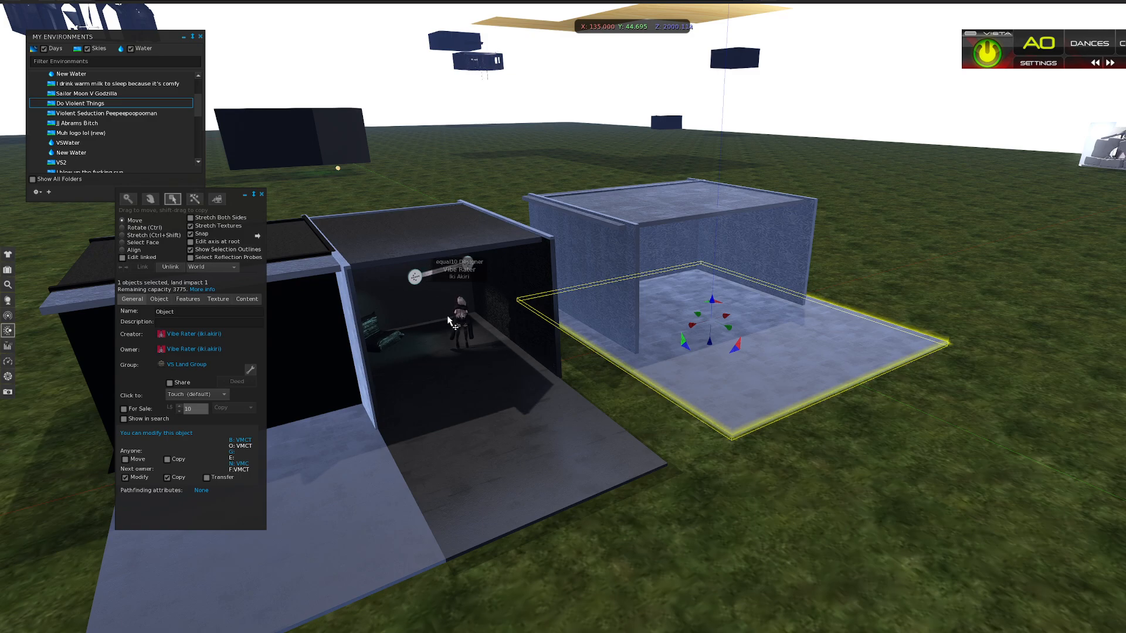
pyautogui.keyDown('alt'); pyautogui.moveTo(470, 328); pyautogui.dragTo(635, 328); pyautogui.keyUp('alt')
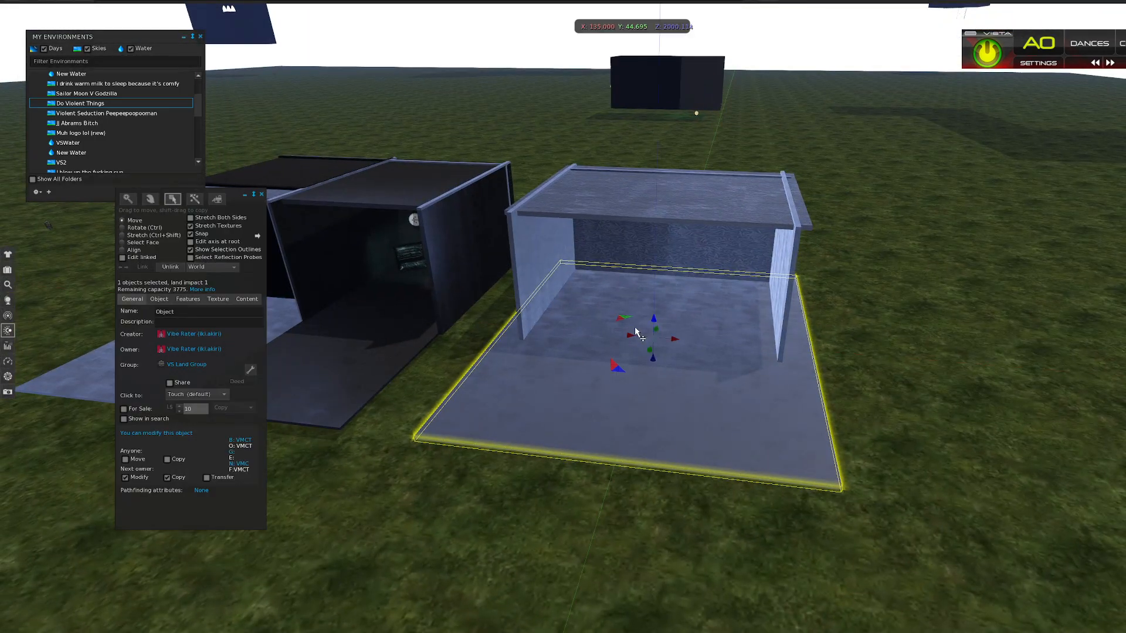
pyautogui.scroll(5, 636, 334)
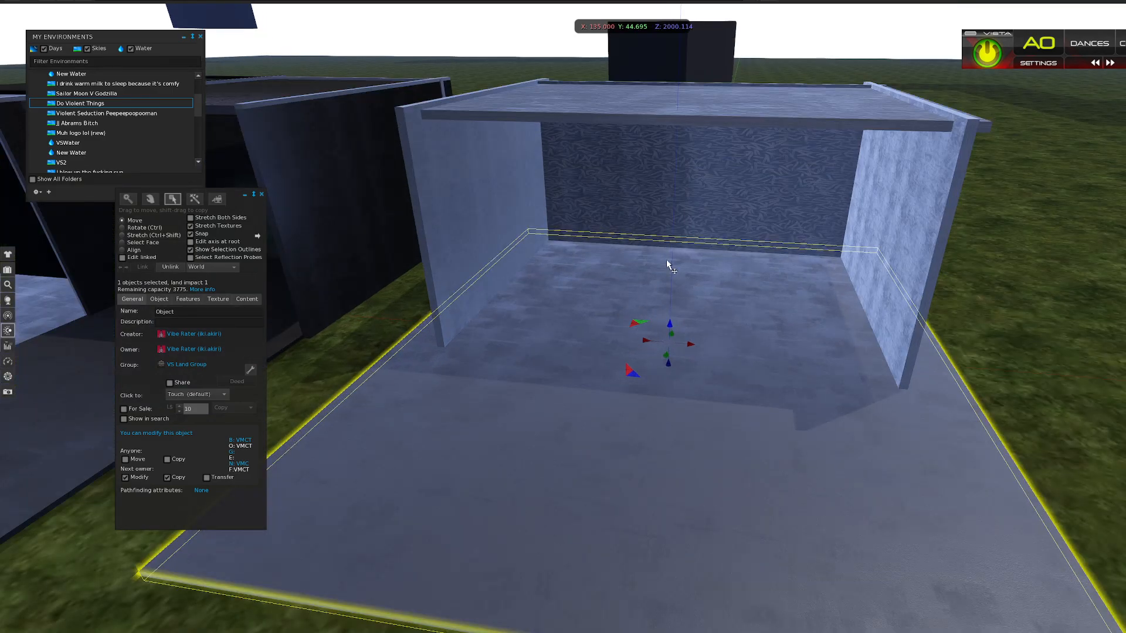
pyautogui.keyDown('ctrl'); pyautogui.keyDown('alt'); pyautogui.moveTo(668, 264); pyautogui.dragTo(622, 338); pyautogui.keyUp('alt'); pyautogui.keyUp('ctrl')
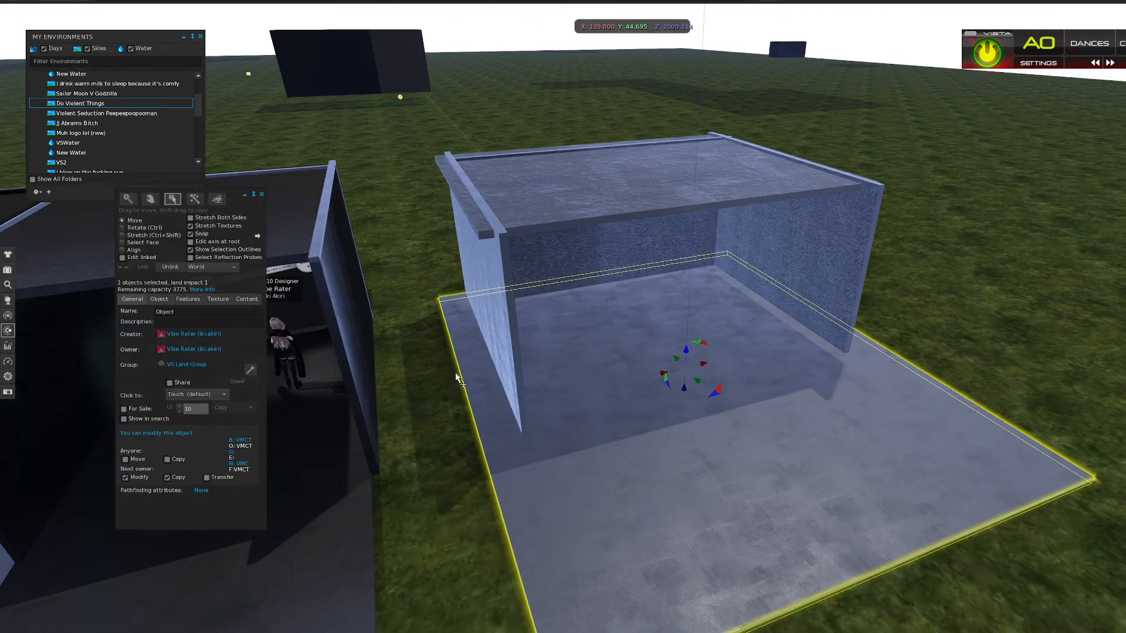
pyautogui.keyDown('ctrl'); pyautogui.keyDown('alt'); pyautogui.moveTo(457, 378); pyautogui.dragTo(600, 330); pyautogui.keyUp('alt'); pyautogui.keyUp('ctrl')
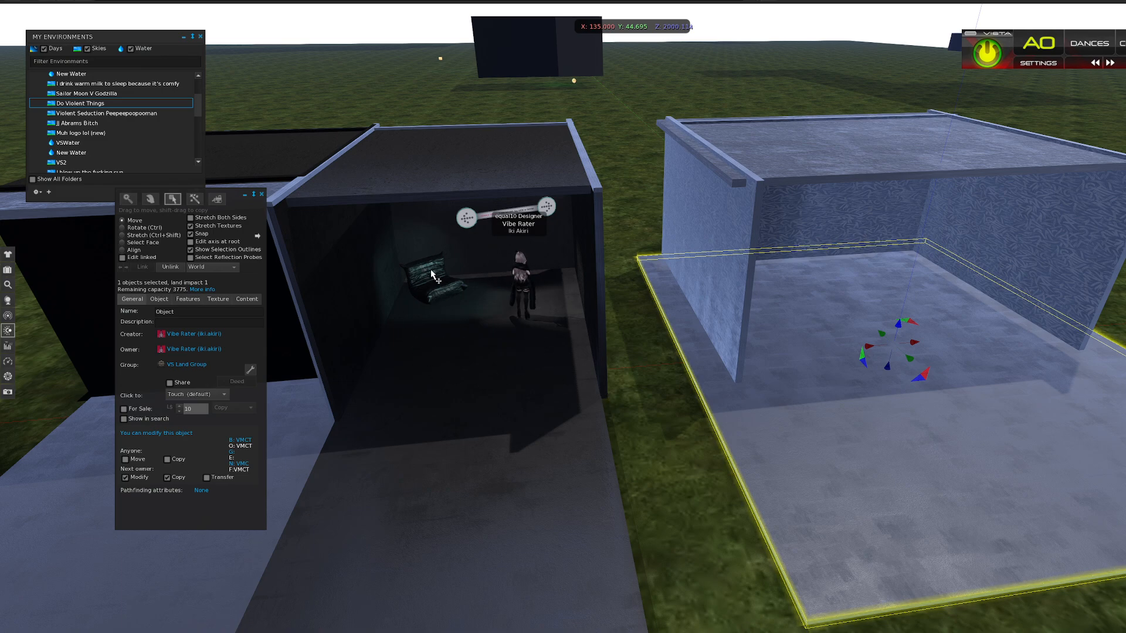
pyautogui.keyDown('ctrl'); pyautogui.keyDown('alt'); pyautogui.moveTo(521, 281); pyautogui.dragTo(629, 327); pyautogui.keyUp('alt'); pyautogui.keyUp('ctrl')
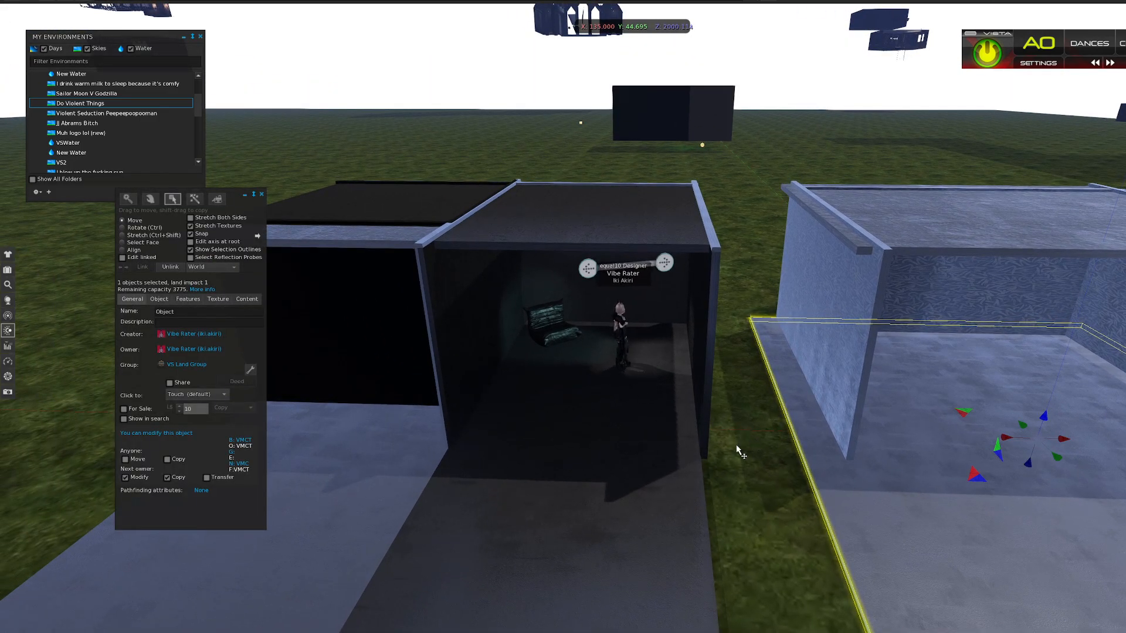
pyautogui.keyDown('ctrl'); pyautogui.keyDown('alt'); pyautogui.moveTo(962, 381); pyautogui.dragTo(635, 346); pyautogui.keyUp('alt'); pyautogui.keyUp('ctrl')
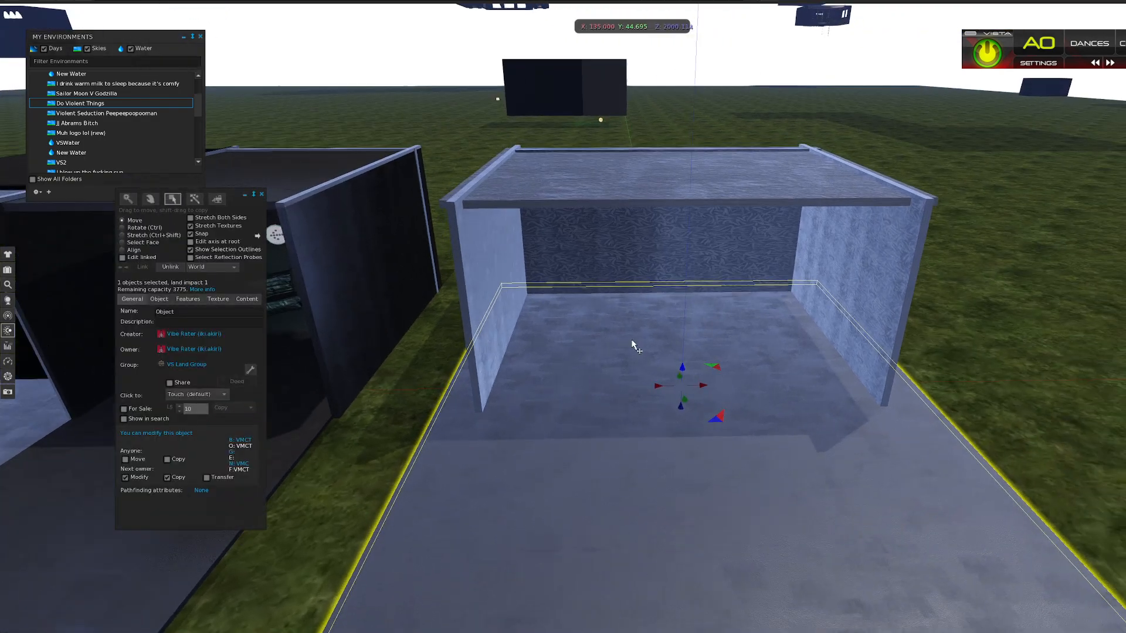
# - Stretch the new room's side walls forward, the one nearest the dark room to about 11.3 m and the opposite one to about 13 m
pyautogui.click(497, 309)
pyautogui.scroll(-2, 629, 350)
pyautogui.click(660, 377)
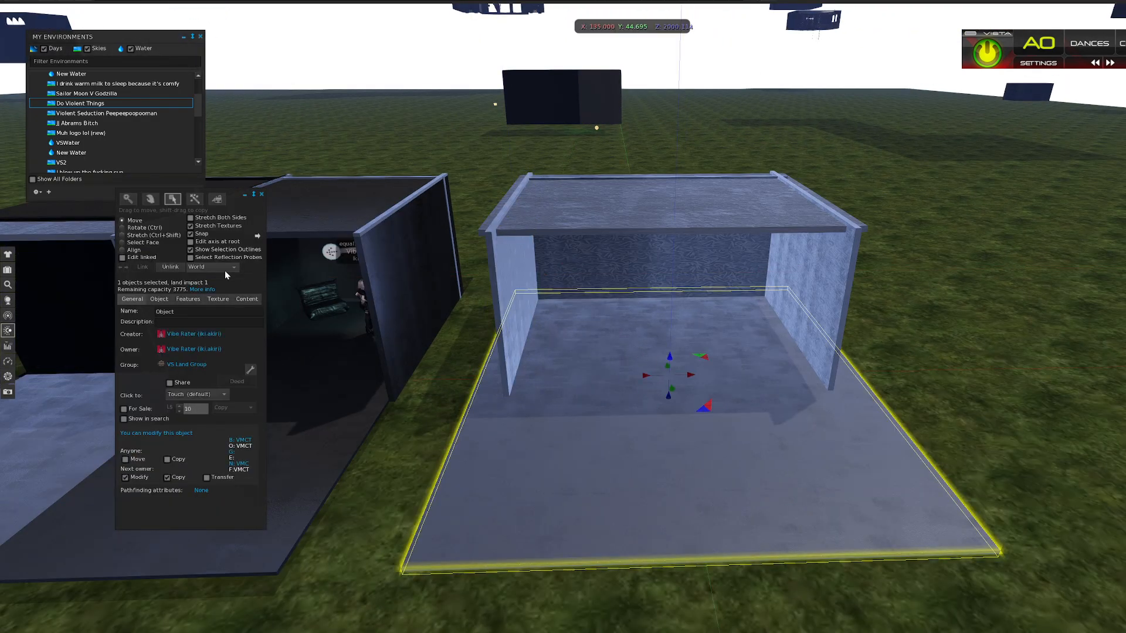
pyautogui.click(151, 235)
pyautogui.click(511, 288)
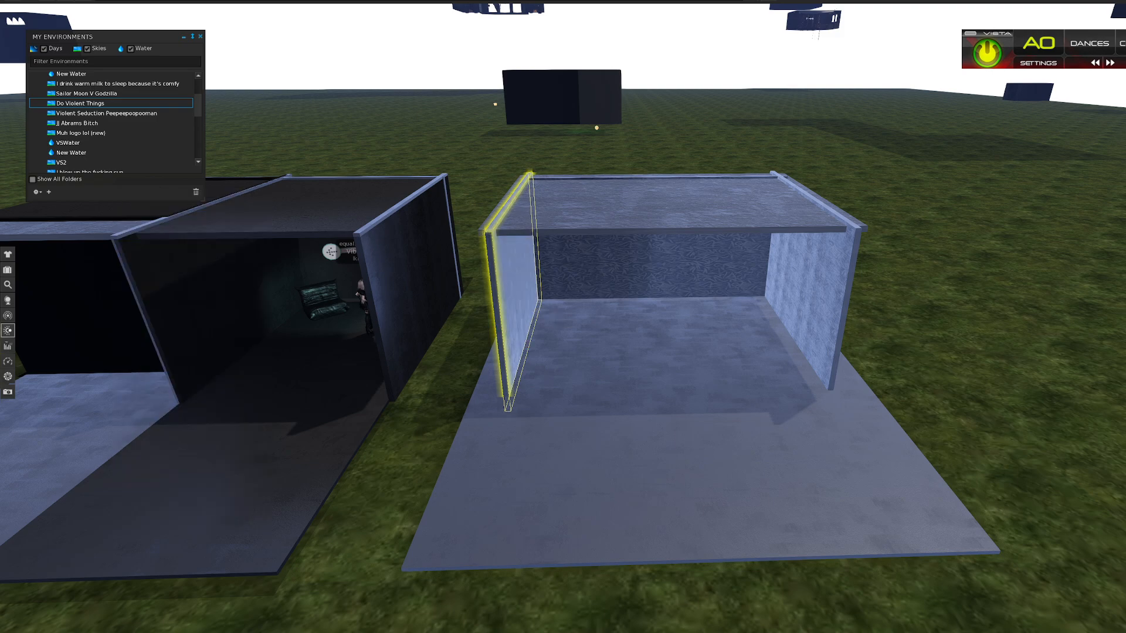
pyautogui.moveTo(493, 327); pyautogui.dragTo(340, 385)
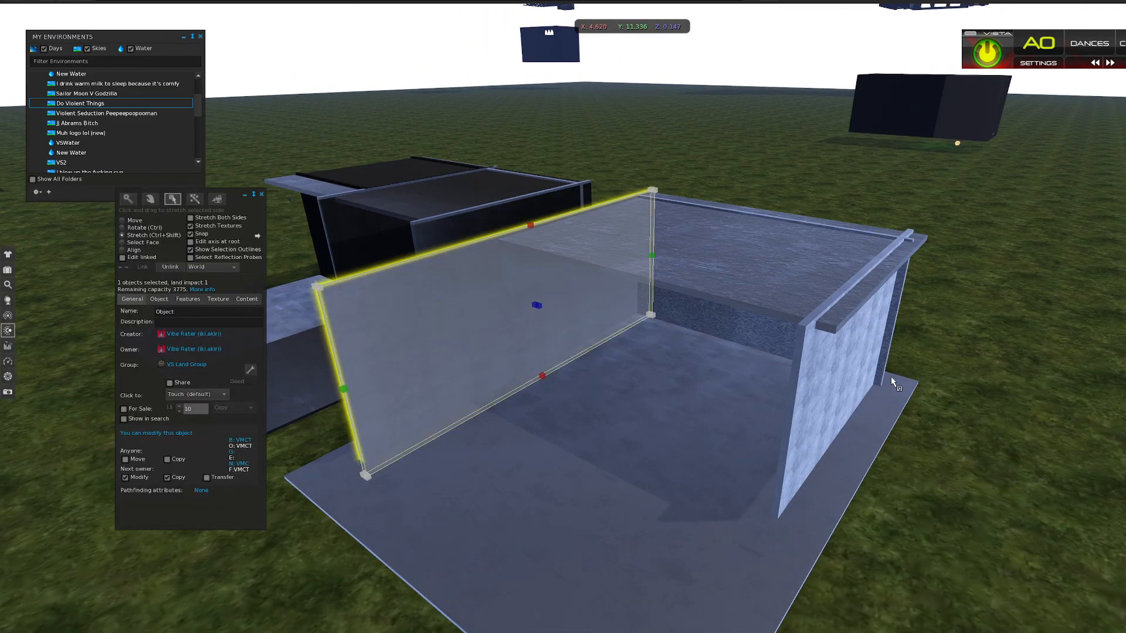
pyautogui.click(848, 391)
pyautogui.scroll(-3, 844, 392)
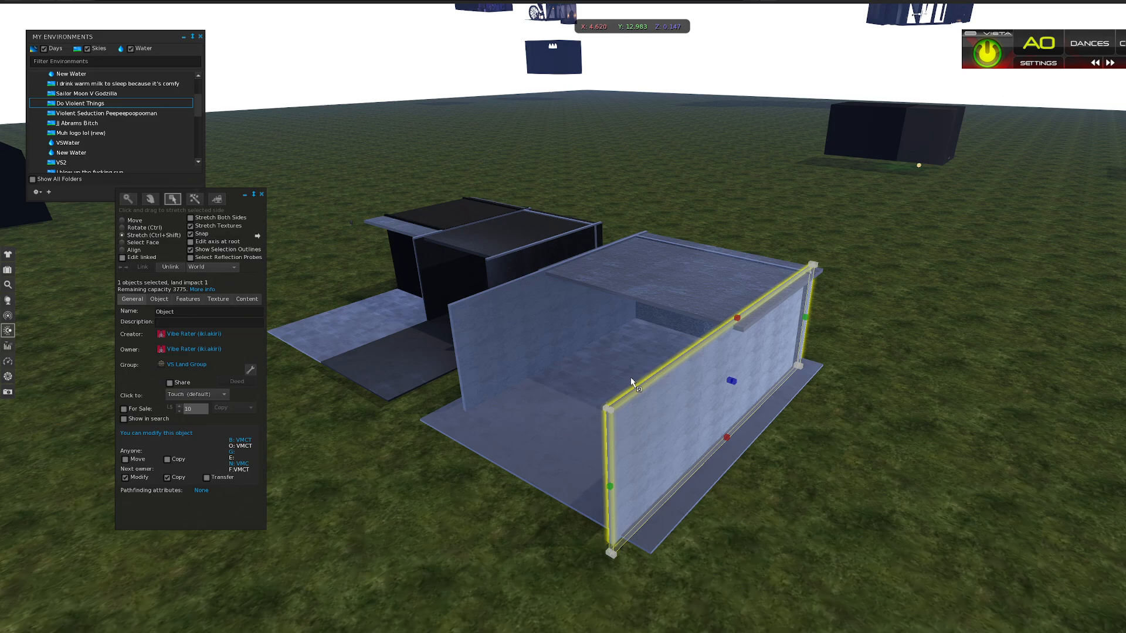
# - Stretch the new room's roof forward to cover the lengthened side walls
pyautogui.click(632, 318)
pyautogui.moveTo(618, 295); pyautogui.dragTo(560, 345)
pyautogui.keyDown('ctrl'); pyautogui.keyDown('alt'); pyautogui.moveTo(559, 345); pyautogui.dragTo(631, 328); pyautogui.keyUp('alt'); pyautogui.keyUp('ctrl')
# - Copy the new room's back wall to the front opening to close off the room
pyautogui.click(666, 358)
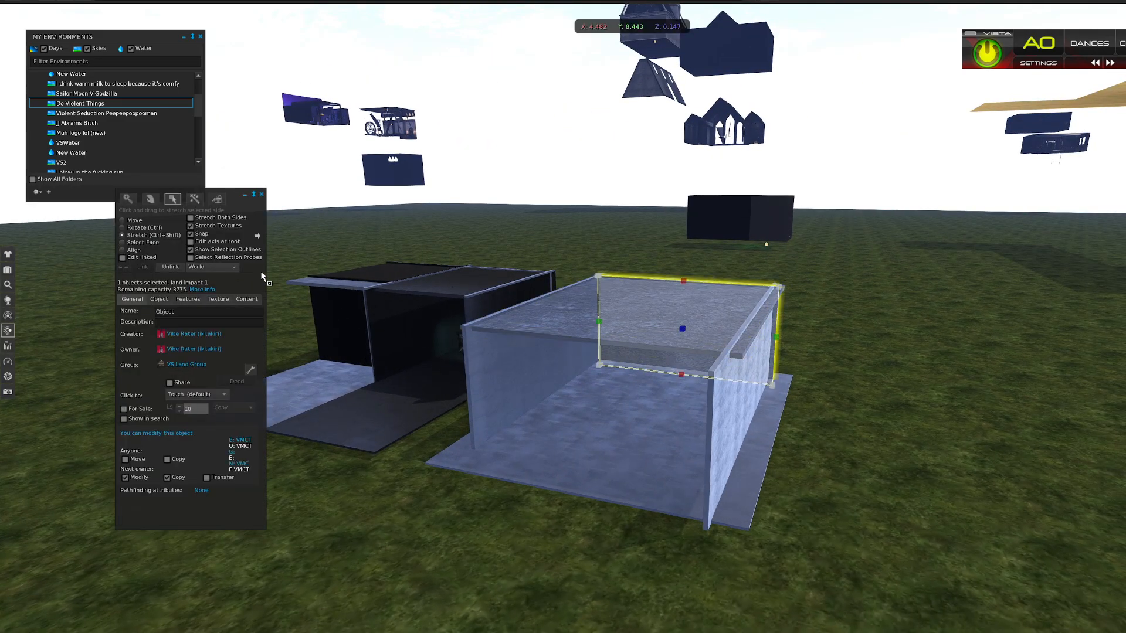
pyautogui.click(132, 221)
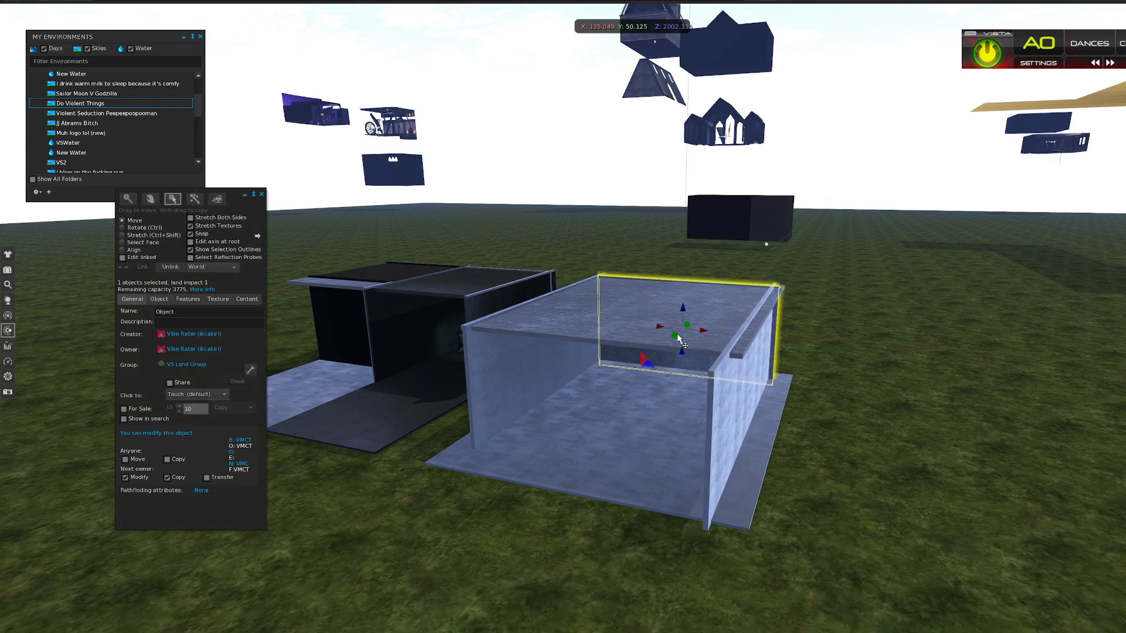
pyautogui.moveTo(678, 339); pyautogui.dragTo(637, 374)
# - Inspect the lighting on the enclosed room's interior walls, ceiling and floor, and check its exterior
pyautogui.keyDown('alt'); pyautogui.moveTo(638, 374); pyautogui.dragTo(595, 374); pyautogui.keyUp('alt')
pyautogui.keyDown('alt'); pyautogui.moveTo(614, 268); pyautogui.dragTo(586, 247); pyautogui.keyUp('alt')
pyautogui.keyDown('alt'); pyautogui.moveTo(586, 319); pyautogui.dragTo(563, 253); pyautogui.keyUp('alt')
pyautogui.moveTo(635, 328)
pyautogui.keyDown('ctrl'); pyautogui.keyDown('alt'); pyautogui.mouseDown()
pyautogui.moveTo(631, 307)
pyautogui.moveTo(633, 337)
pyautogui.mouseUp(); pyautogui.keyUp('alt'); pyautogui.keyUp('ctrl')
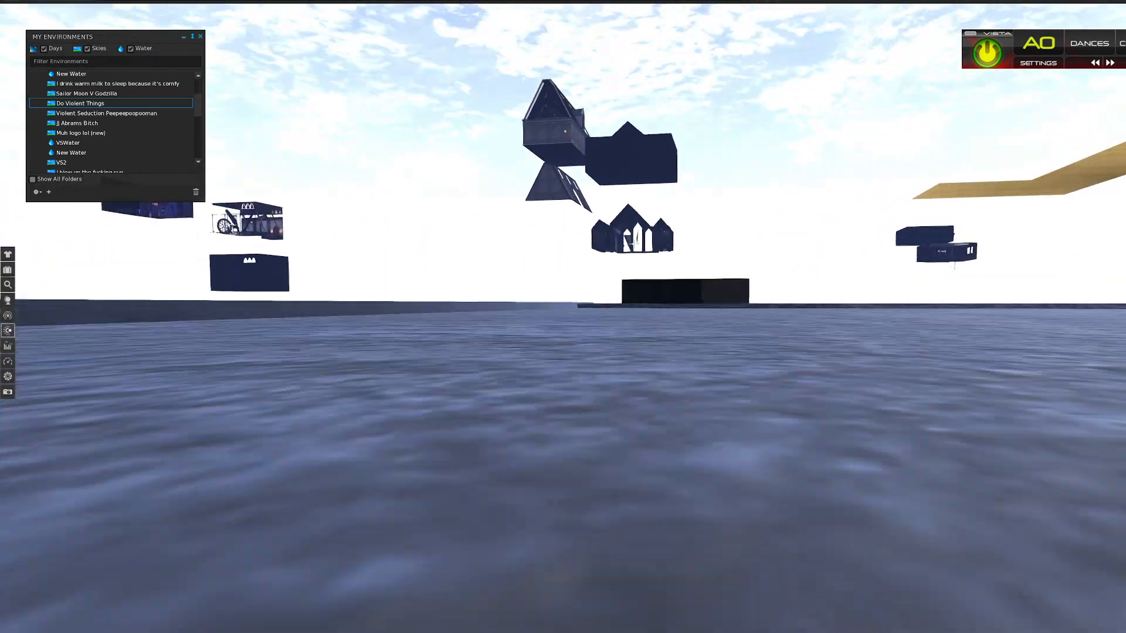
pyautogui.keyDown('alt'); pyautogui.moveTo(731, 512); pyautogui.dragTo(698, 440); pyautogui.keyUp('alt')
pyautogui.keyDown('ctrl'); pyautogui.keyDown('alt'); pyautogui.moveTo(656, 342); pyautogui.dragTo(689, 350); pyautogui.keyUp('alt'); pyautogui.keyUp('ctrl')
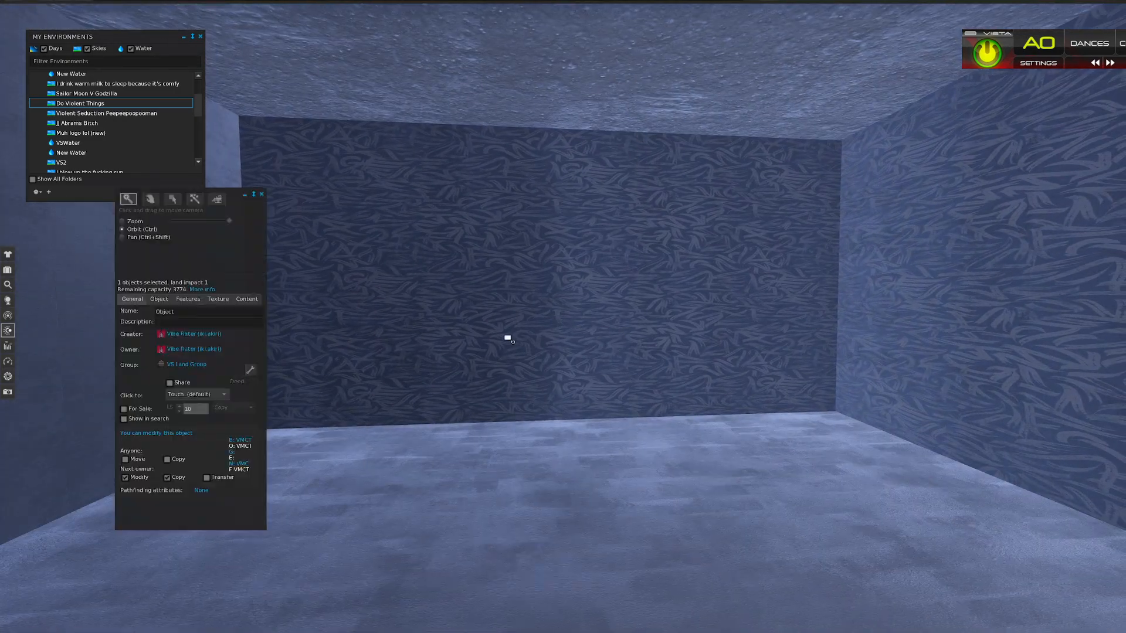
pyautogui.keyDown('ctrl'); pyautogui.keyDown('alt'); pyautogui.moveTo(507, 337); pyautogui.dragTo(452, 334); pyautogui.keyUp('alt'); pyautogui.keyUp('ctrl')
pyautogui.keyDown('ctrl'); pyautogui.keyDown('alt'); pyautogui.moveTo(638, 323); pyautogui.dragTo(451, 327); pyautogui.keyUp('alt'); pyautogui.keyUp('ctrl')
pyautogui.keyDown('ctrl'); pyautogui.keyDown('alt'); pyautogui.moveTo(528, 330); pyautogui.dragTo(680, 405); pyautogui.keyUp('alt'); pyautogui.keyUp('ctrl')
pyautogui.keyDown('ctrl'); pyautogui.keyDown('alt'); pyautogui.moveTo(604, 305); pyautogui.dragTo(602, 348); pyautogui.keyUp('alt'); pyautogui.keyUp('ctrl')
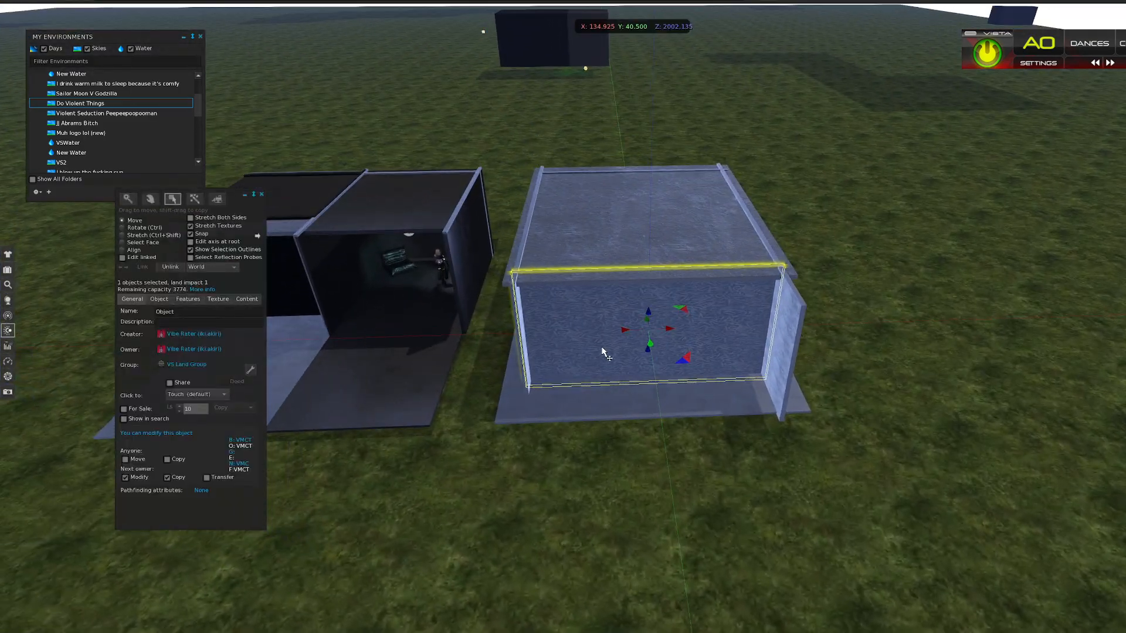
# - Create a box in front of the new room and stretch it to about 16.5 m long and 4.7 m high
pyautogui.click(198, 202)
pyautogui.click(656, 454)
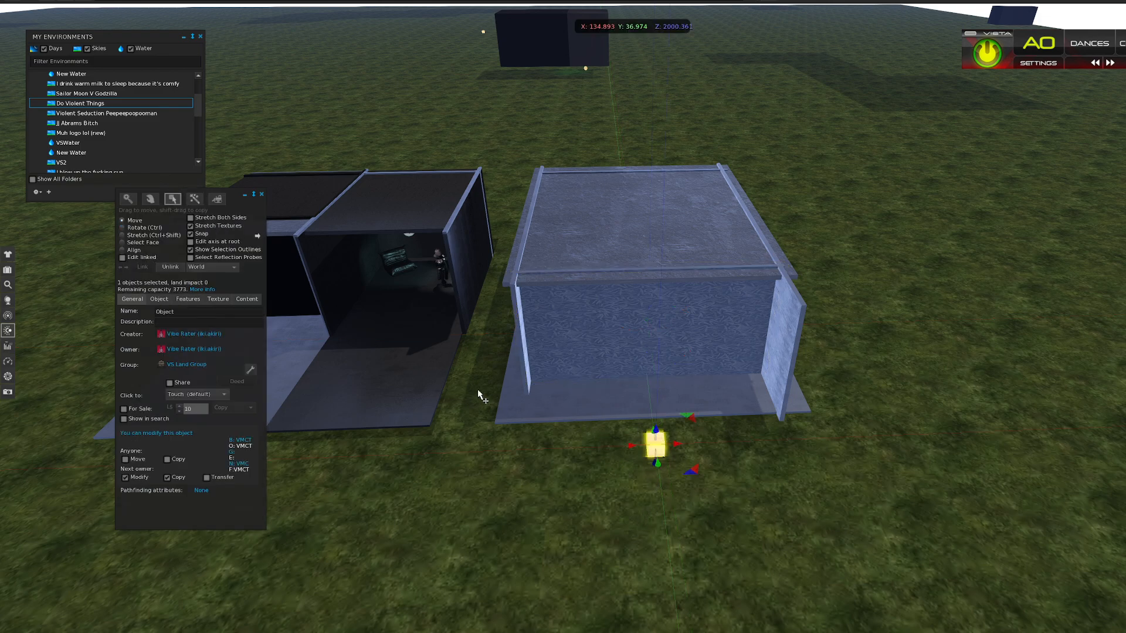
pyautogui.keyDown('ctrl'); pyautogui.keyDown('shift'); pyautogui.moveTo(663, 434); pyautogui.dragTo(828, 359); pyautogui.keyUp('shift'); pyautogui.keyUp('ctrl')
pyautogui.keyDown('ctrl'); pyautogui.keyDown('shift'); pyautogui.moveTo(703, 345); pyautogui.dragTo(665, 256); pyautogui.keyUp('shift'); pyautogui.keyUp('ctrl')
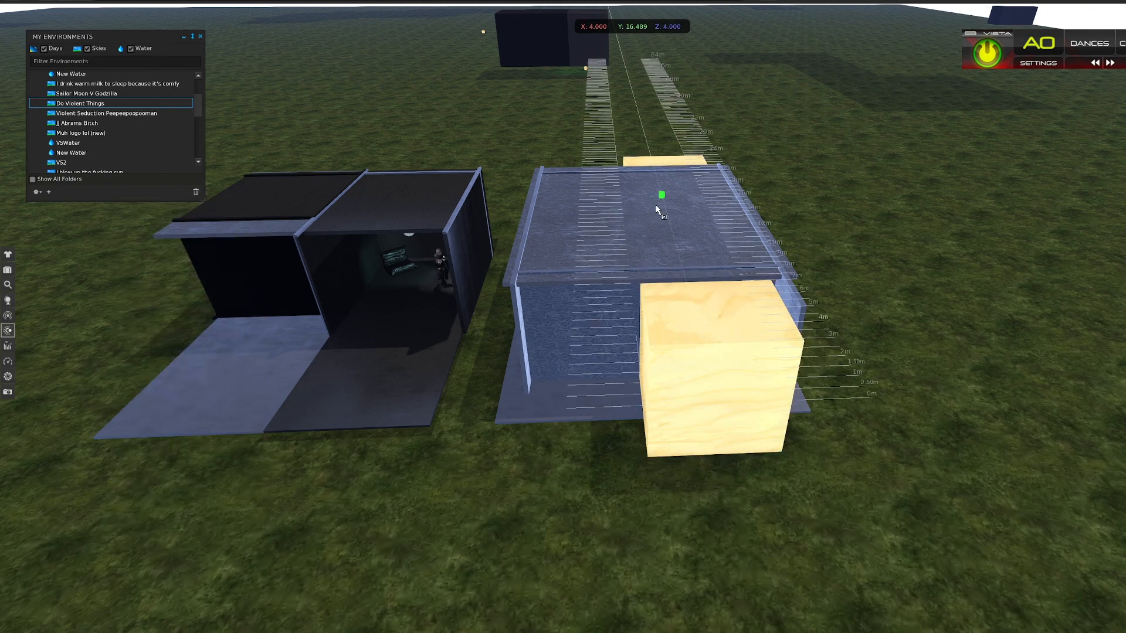
pyautogui.keyDown('ctrl'); pyautogui.keyDown('shift'); pyautogui.moveTo(655, 206); pyautogui.dragTo(685, 202); pyautogui.keyUp('shift'); pyautogui.keyUp('ctrl')
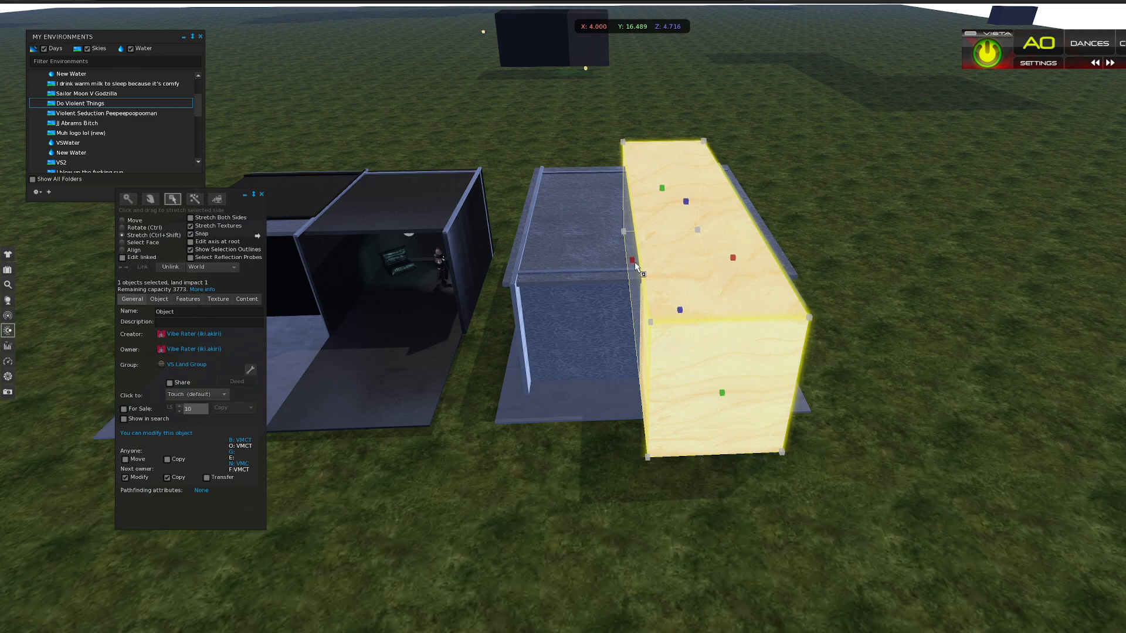
# - Widen the plywood box on both sides to span the new room, and adjust its side nearest the dark room
pyautogui.keyDown('ctrl'); pyautogui.keyDown('shift'); pyautogui.moveTo(634, 262); pyautogui.dragTo(493, 266); pyautogui.keyUp('shift'); pyautogui.keyUp('ctrl')
pyautogui.keyDown('ctrl'); pyautogui.keyDown('shift'); pyautogui.moveTo(733, 258); pyautogui.dragTo(784, 265); pyautogui.keyUp('shift'); pyautogui.keyUp('ctrl')
pyautogui.keyDown('alt'); pyautogui.moveTo(784, 265); pyautogui.dragTo(748, 394); pyautogui.keyUp('alt')
pyautogui.keyDown('ctrl'); pyautogui.keyDown('shift'); pyautogui.moveTo(455, 315); pyautogui.dragTo(494, 319); pyautogui.keyUp('shift'); pyautogui.keyUp('ctrl')
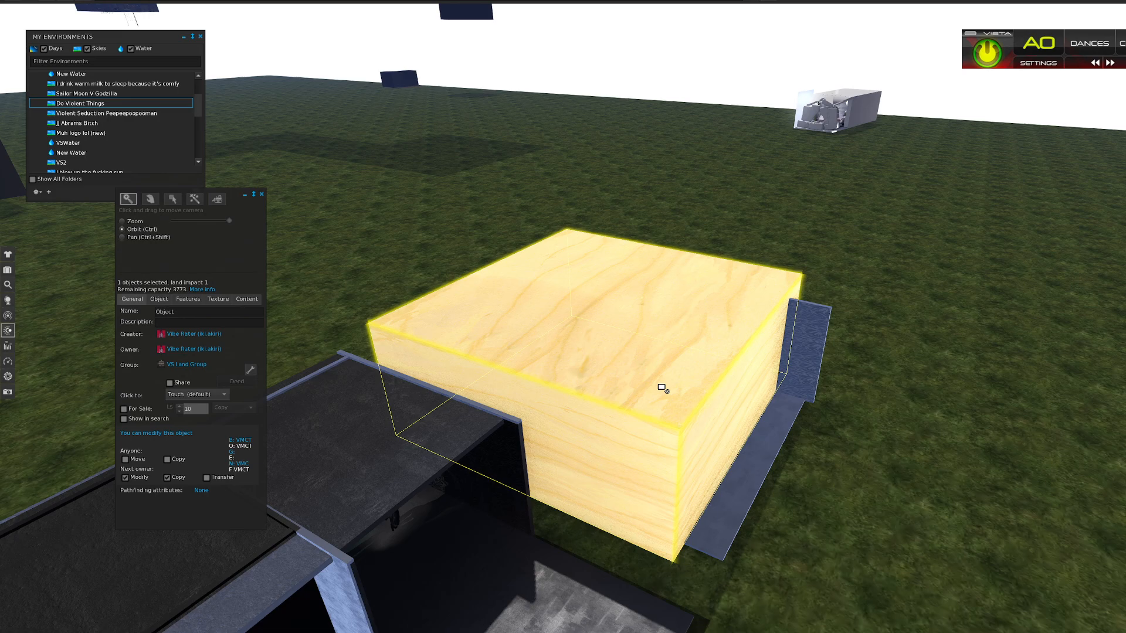
# - Finish stretching the plywood box around the new room, to about 9.07 by 11.42 by 4.72 m
pyautogui.keyDown('ctrl'); pyautogui.keyDown('alt'); pyautogui.moveTo(661, 384); pyautogui.dragTo(732, 359); pyautogui.keyUp('alt'); pyautogui.keyUp('ctrl')
pyautogui.keyDown('ctrl'); pyautogui.keyDown('shift'); pyautogui.moveTo(490, 344); pyautogui.dragTo(540, 324); pyautogui.keyUp('shift'); pyautogui.keyUp('ctrl')
pyautogui.keyDown('ctrl'); pyautogui.keyDown('alt'); pyautogui.moveTo(552, 325); pyautogui.dragTo(704, 318); pyautogui.keyUp('alt'); pyautogui.keyUp('ctrl')
pyautogui.keyDown('ctrl'); pyautogui.keyDown('alt'); pyautogui.moveTo(592, 333); pyautogui.dragTo(638, 357); pyautogui.keyUp('alt'); pyautogui.keyUp('ctrl')
pyautogui.scroll(2, 637, 358)
# - Make the plywood box a reflection probe with the Box volume shape, and finish editing it
pyautogui.click(164, 300)
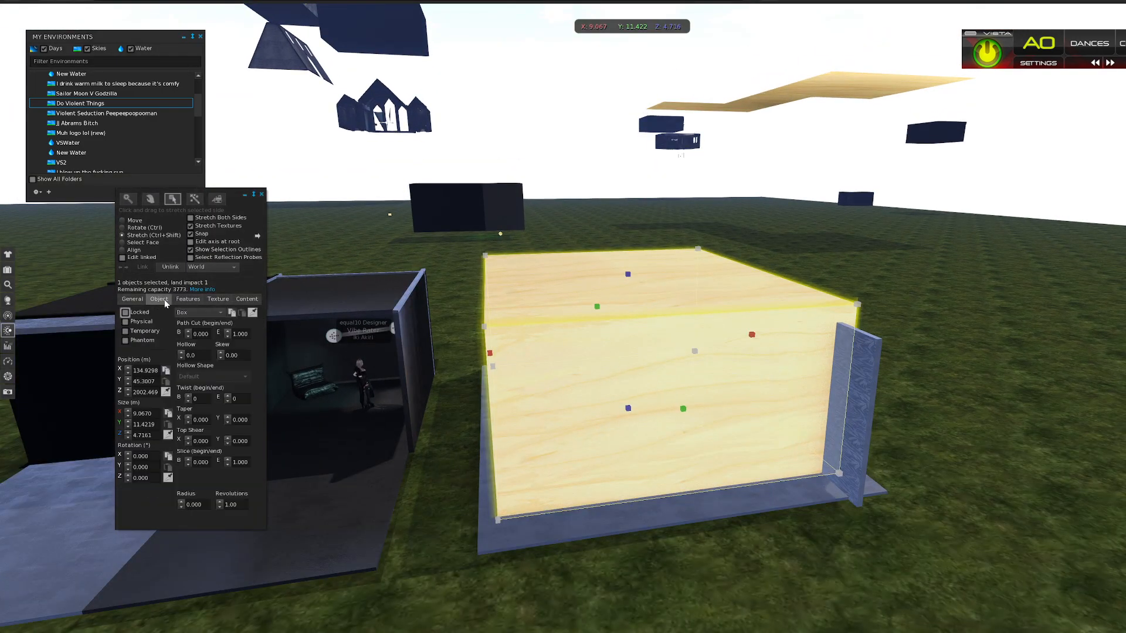
pyautogui.click(183, 299)
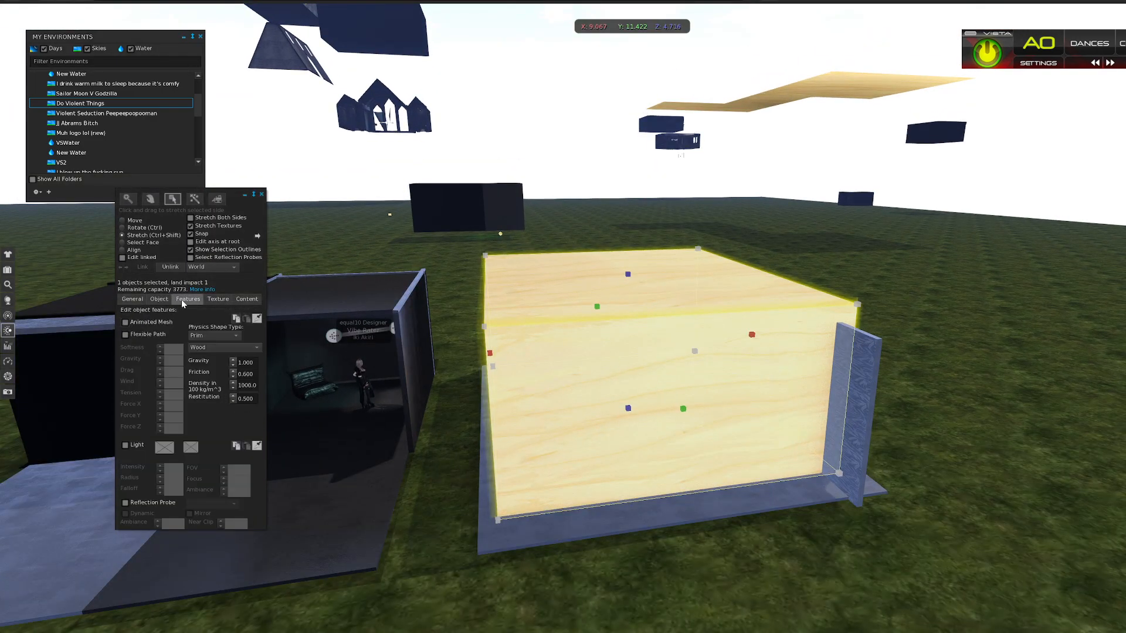
pyautogui.click(137, 506)
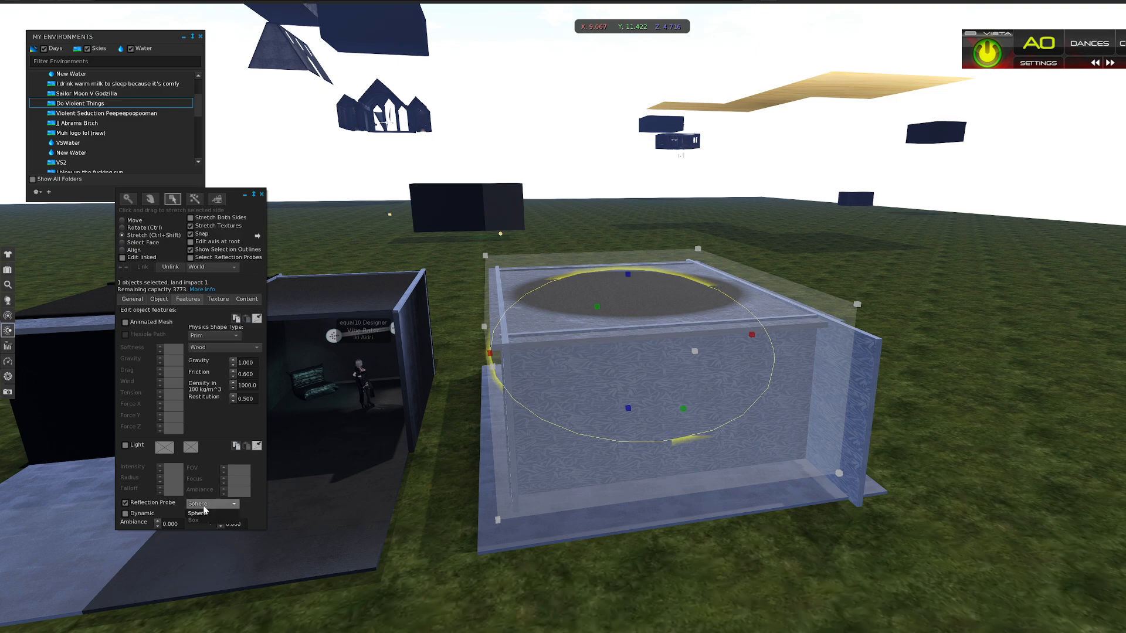
pyautogui.click(201, 522)
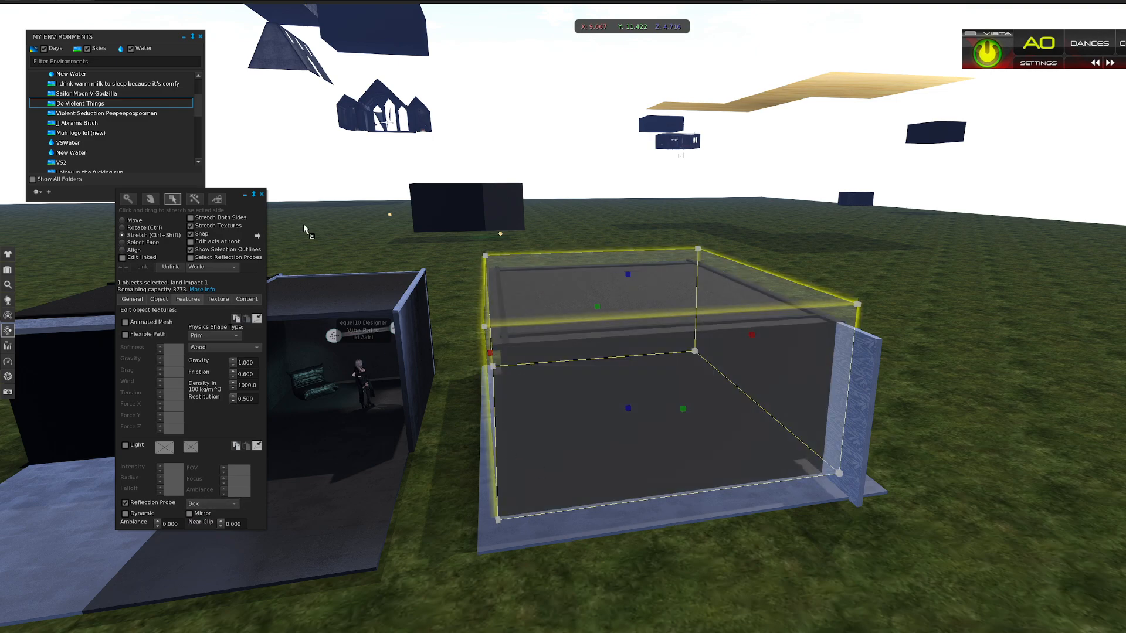
pyautogui.click(261, 194)
pyautogui.press('Escape')
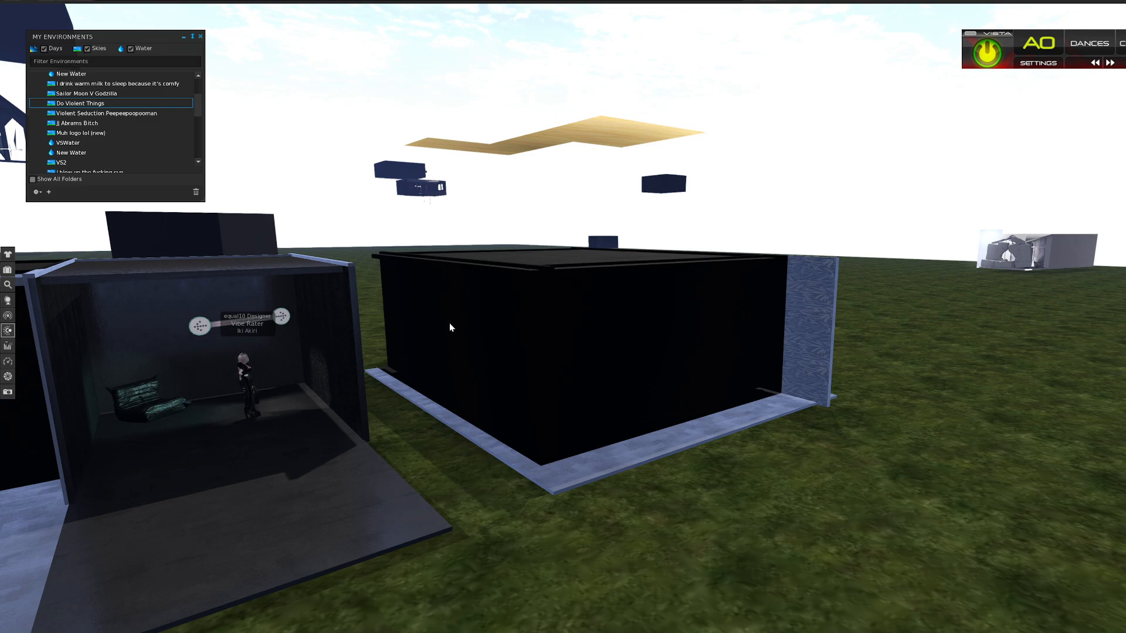
# - Copy the pose stand from the dark room into the new enclosed room, at about X 136.17
pyautogui.keyDown('ctrl'); pyautogui.keyDown('alt'); pyautogui.moveTo(449, 322); pyautogui.dragTo(632, 331); pyautogui.keyUp('alt'); pyautogui.keyUp('ctrl')
pyautogui.rightClick(496, 332)
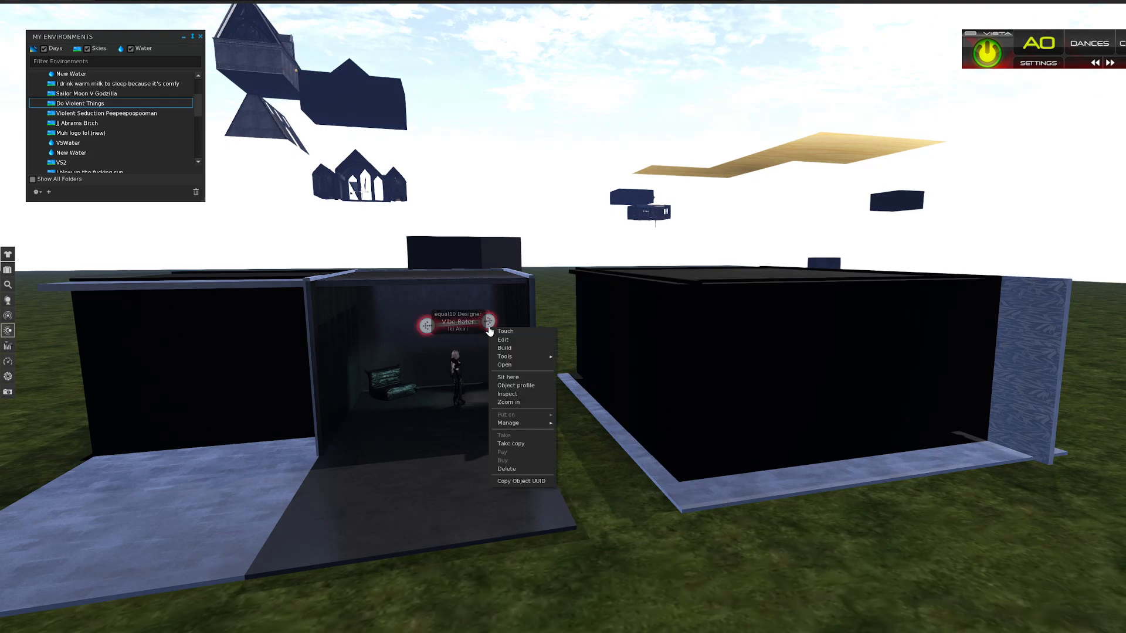
pyautogui.click(499, 349)
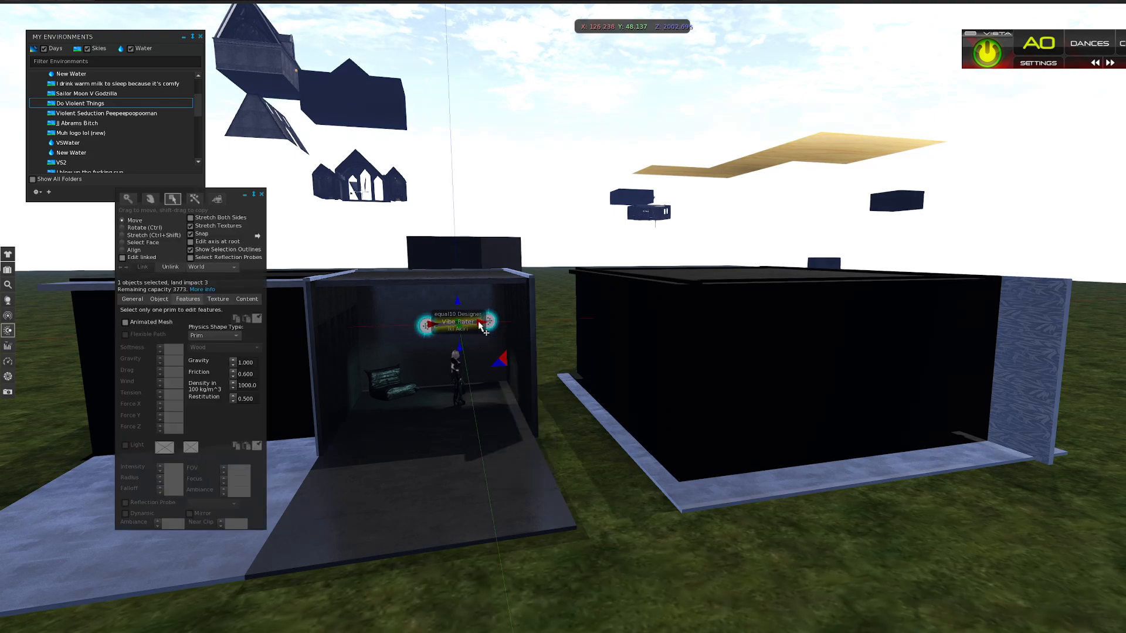
pyautogui.moveTo(481, 327); pyautogui.dragTo(773, 194)
# - Pose the avatar on the copied stand and turn off the animation override
pyautogui.rightClick(574, 267)
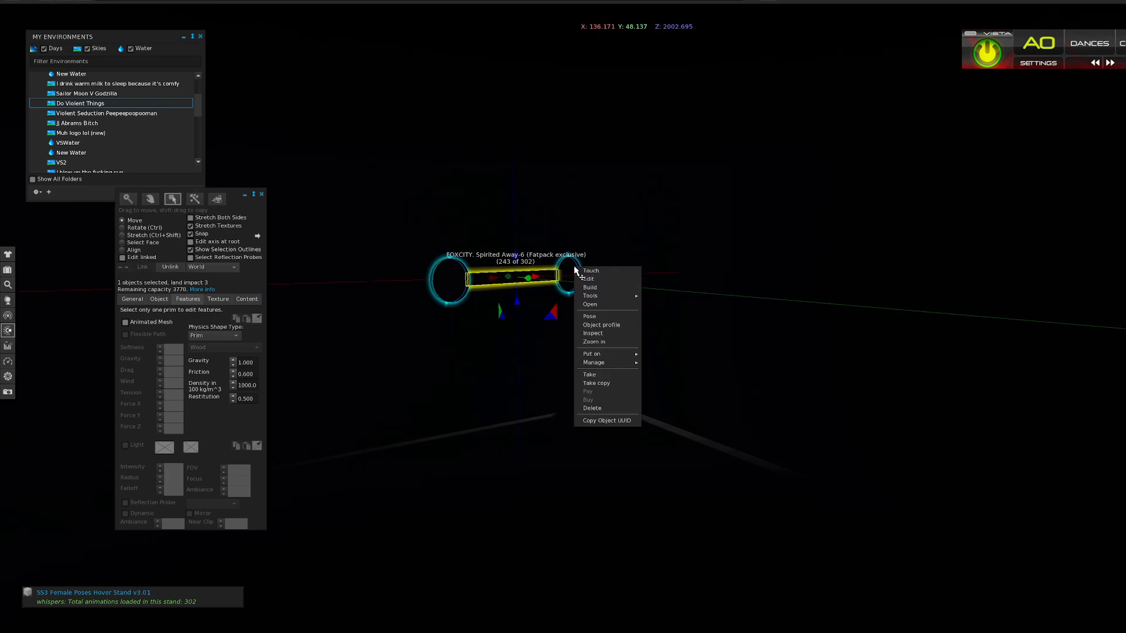
pyautogui.click(597, 318)
pyautogui.click(261, 194)
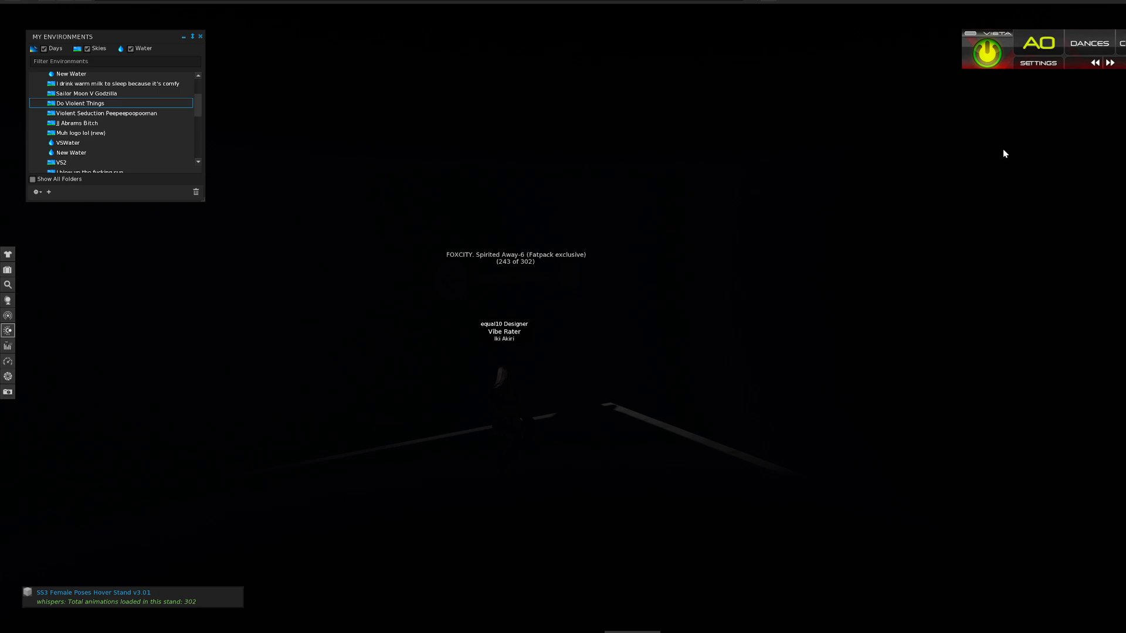
pyautogui.click(986, 56)
# - Create a cone on the floor in front of the avatar and raise it to about Z 2001.28
pyautogui.moveTo(642, 335)
pyautogui.keyDown('alt'); pyautogui.mouseDown()
pyautogui.moveTo(657, 329)
pyautogui.moveTo(639, 281)
pyautogui.moveTo(638, 336)
pyautogui.moveTo(645, 348)
pyautogui.moveTo(656, 339)
pyautogui.mouseUp(); pyautogui.keyUp('alt')
pyautogui.rightClick(731, 409)
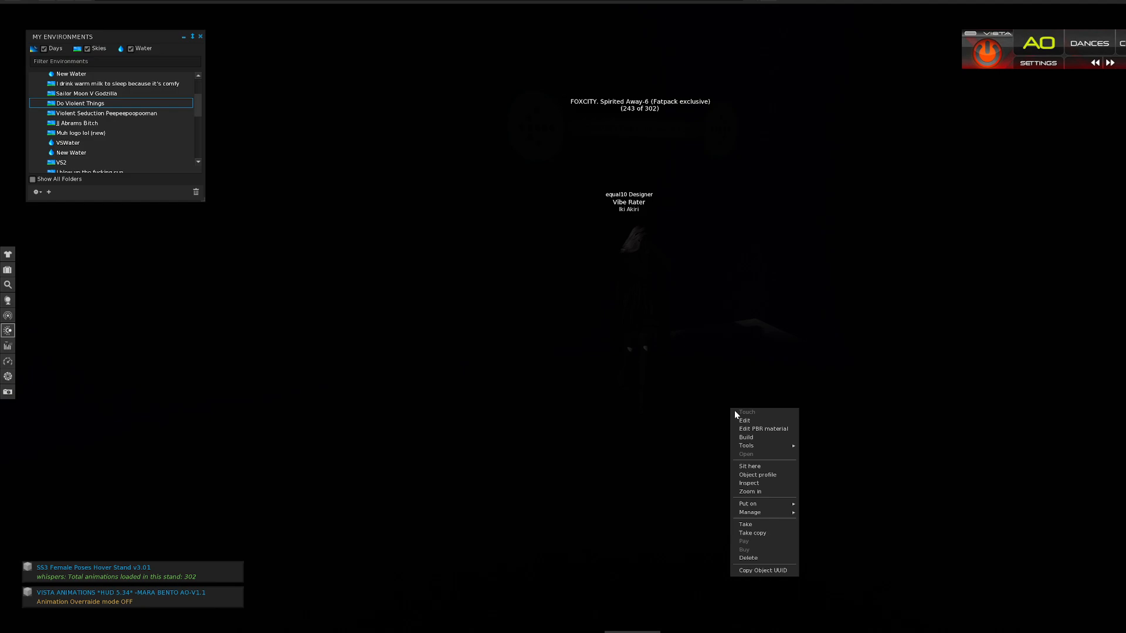
pyautogui.click(746, 439)
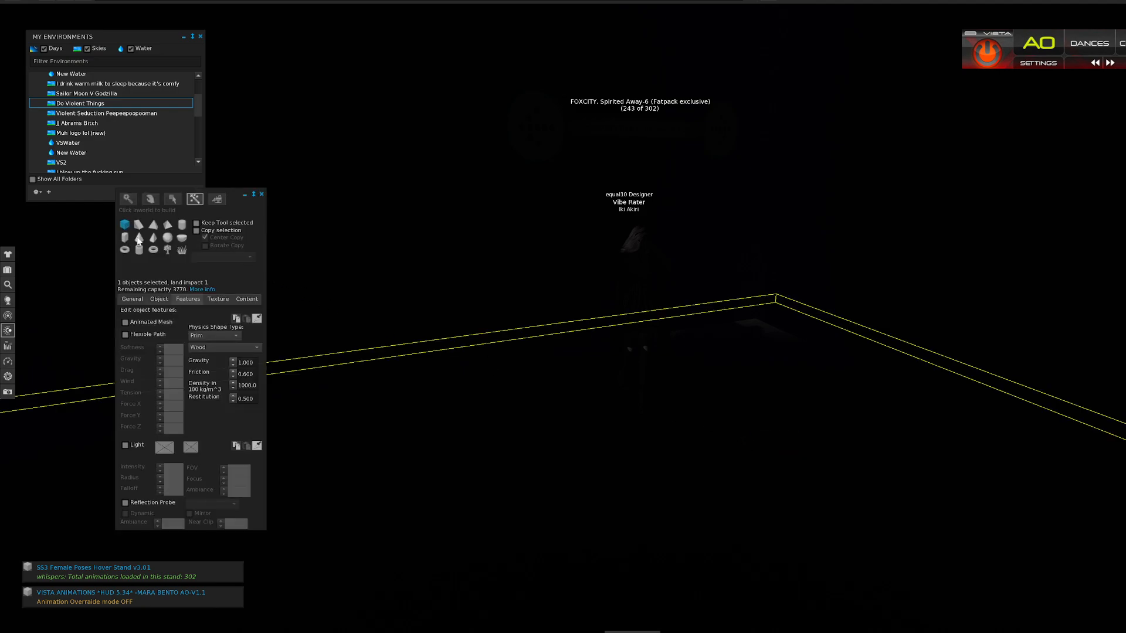
pyautogui.click(672, 472)
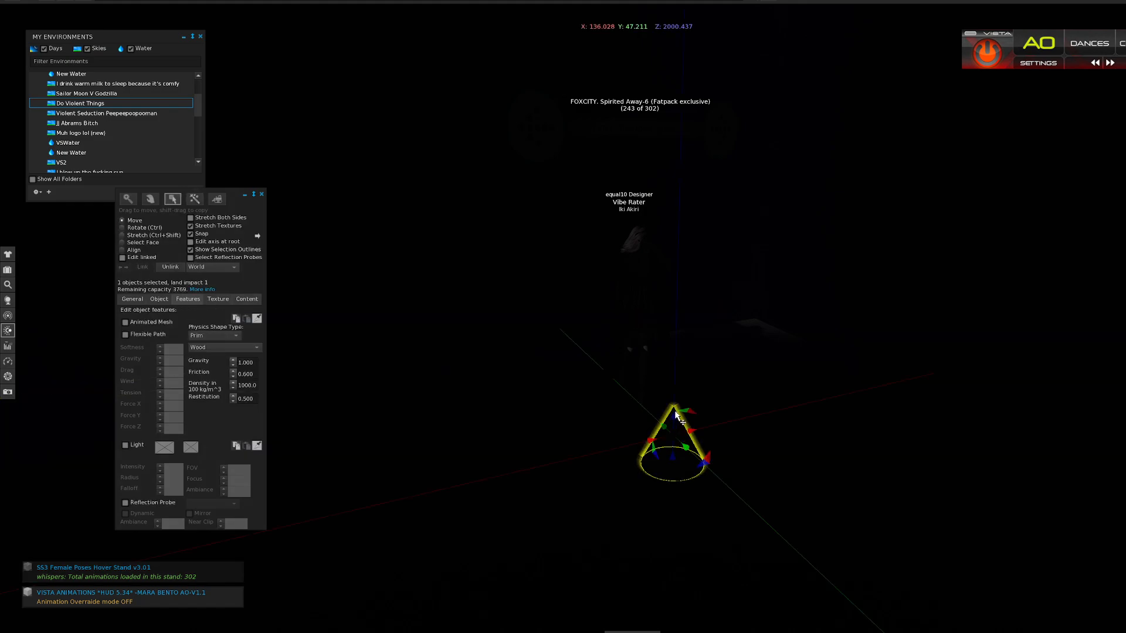
pyautogui.moveTo(675, 415); pyautogui.dragTo(676, 311)
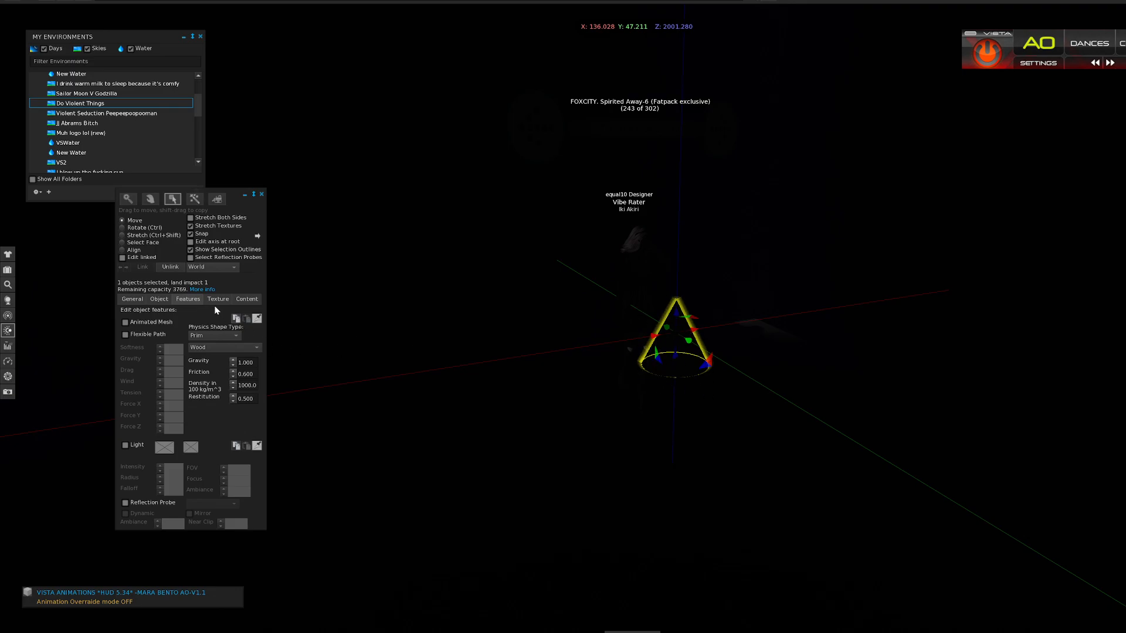
# - Make the cone a light source and project the first high-resolution circle texture, found by filtering for "proje"
pyautogui.click(125, 446)
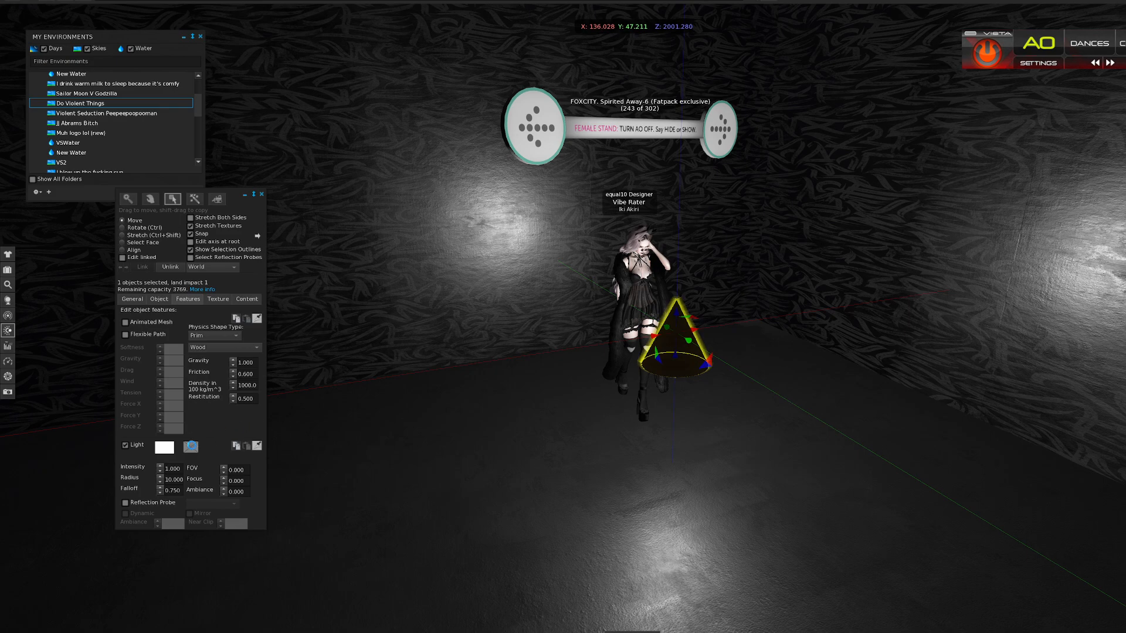
pyautogui.click(192, 448)
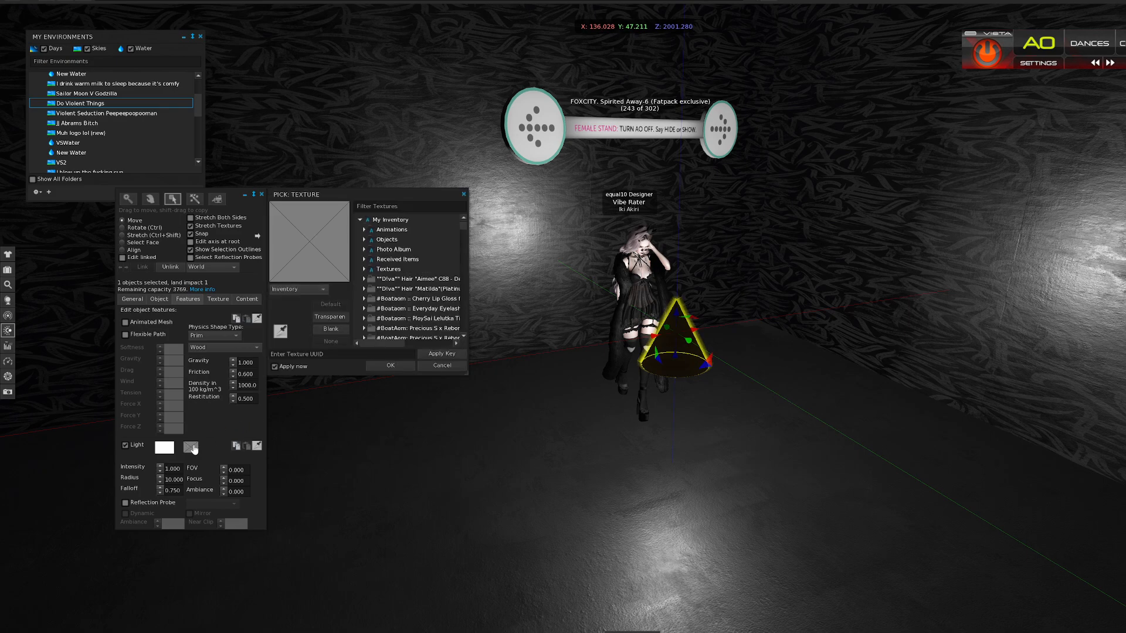
pyautogui.click(404, 206)
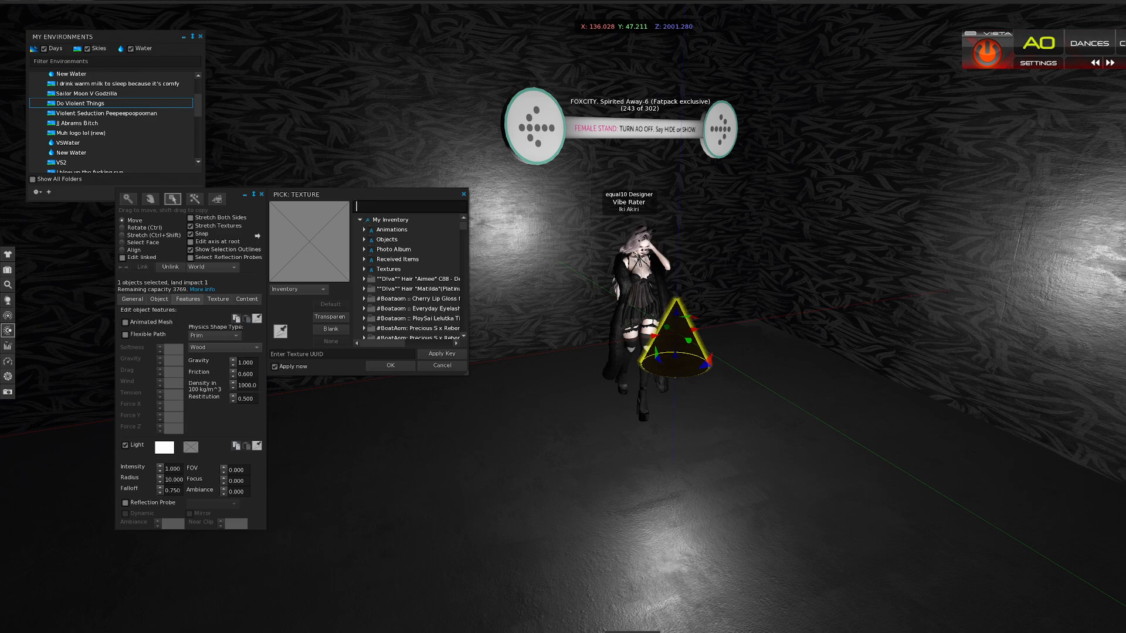
pyautogui.write('proje')
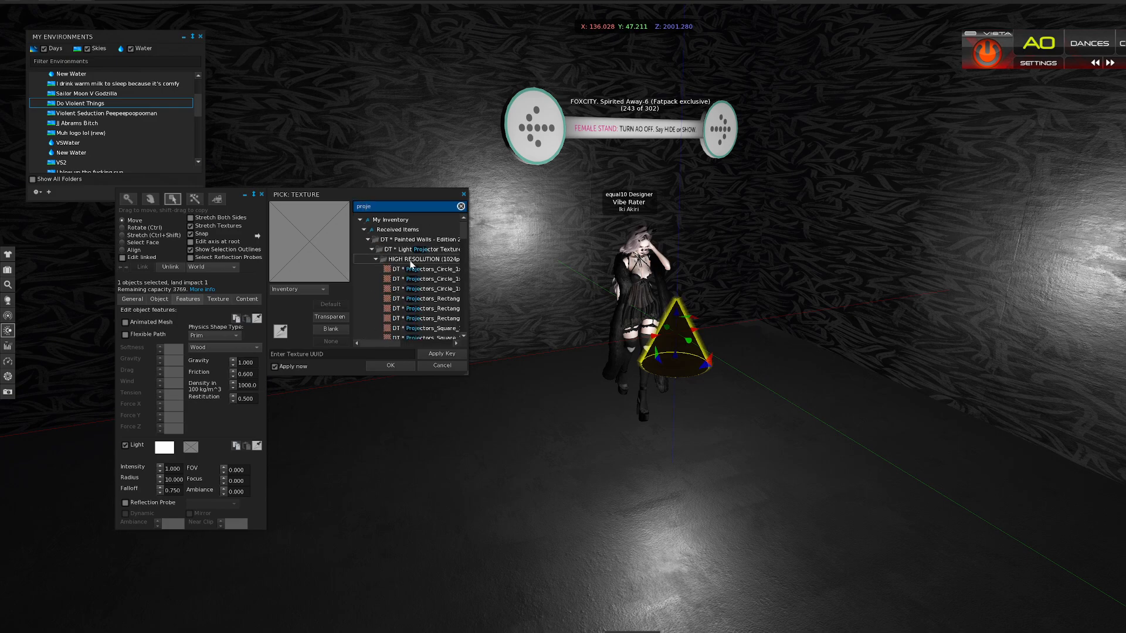
pyautogui.click(413, 270)
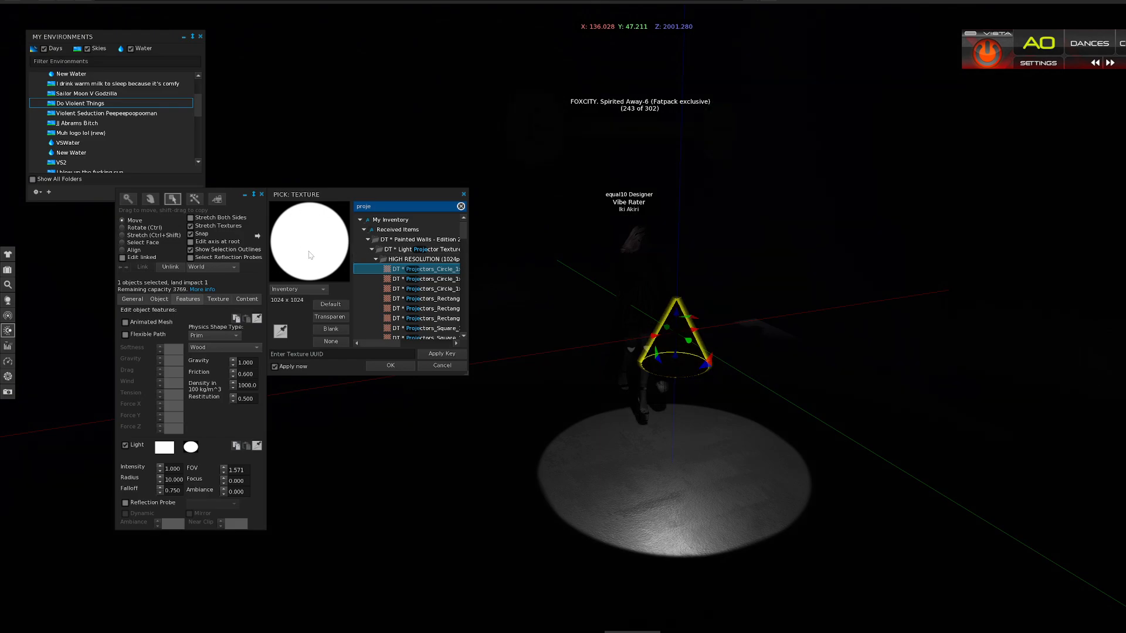
# - Try the rectangle, soft circle and 2x2 square projector textures on the light, and return to the first circle texture
pyautogui.click(406, 297)
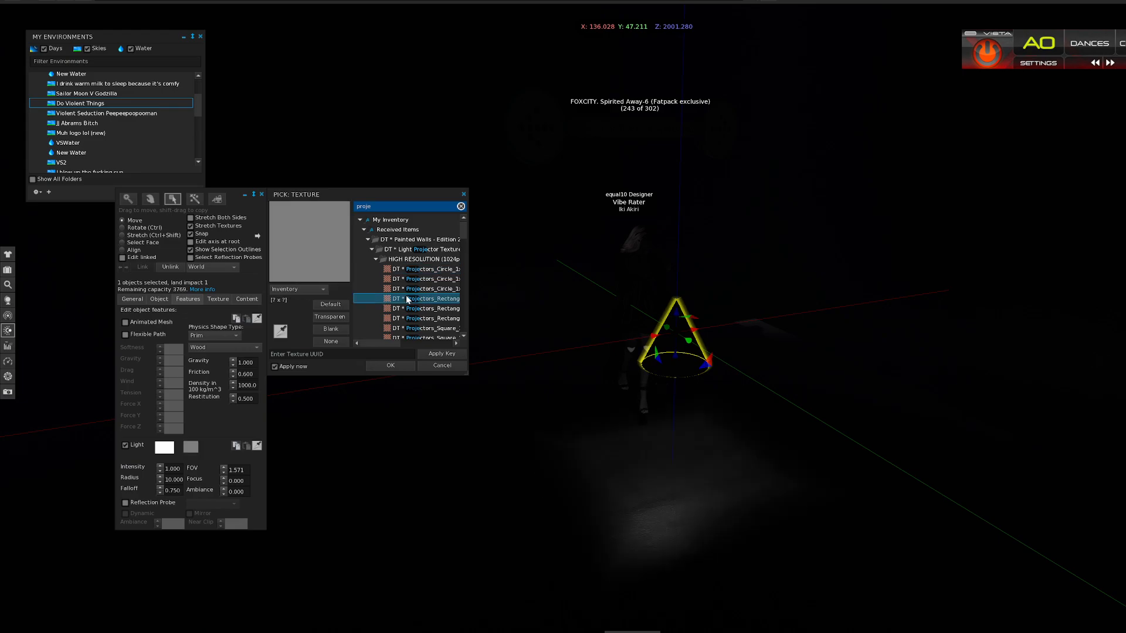
pyautogui.click(396, 207)
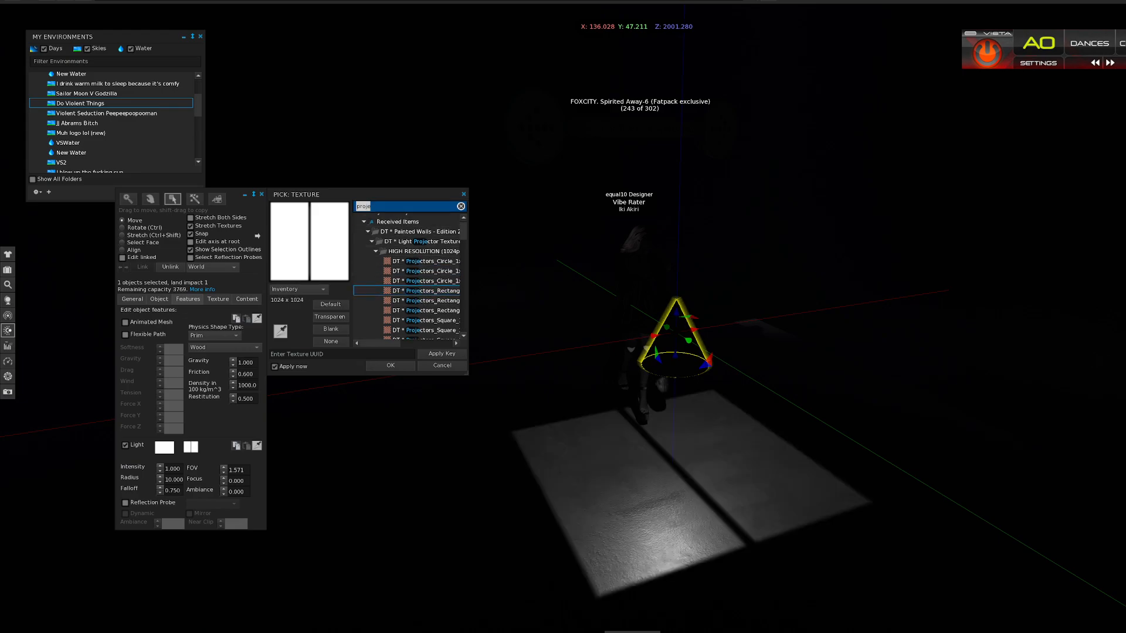
pyautogui.click(423, 301)
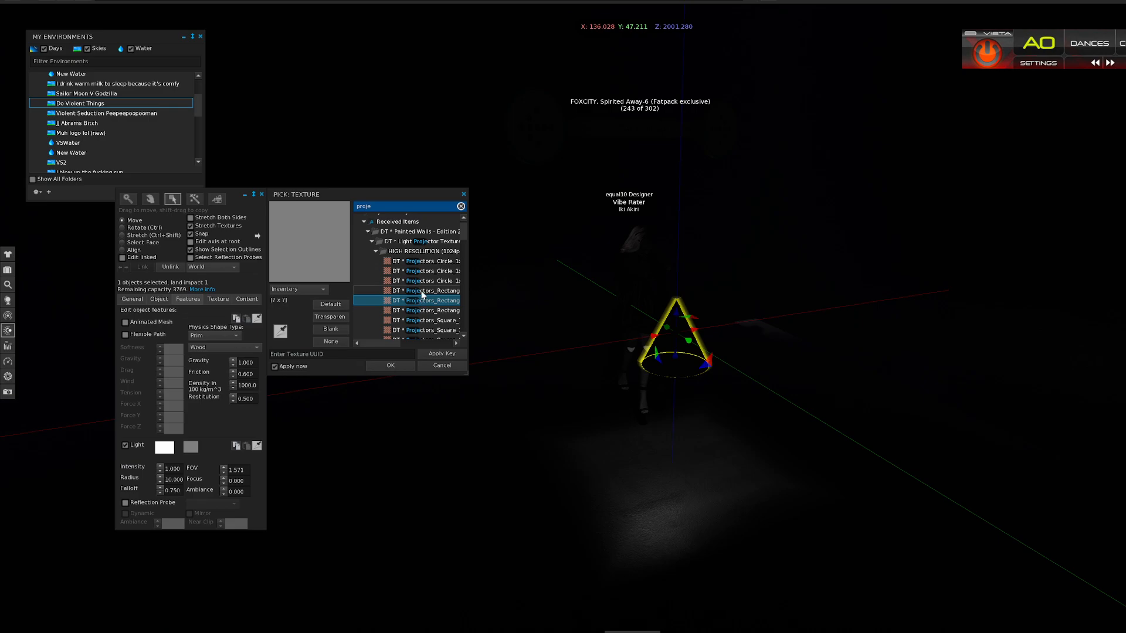
pyautogui.click(419, 282)
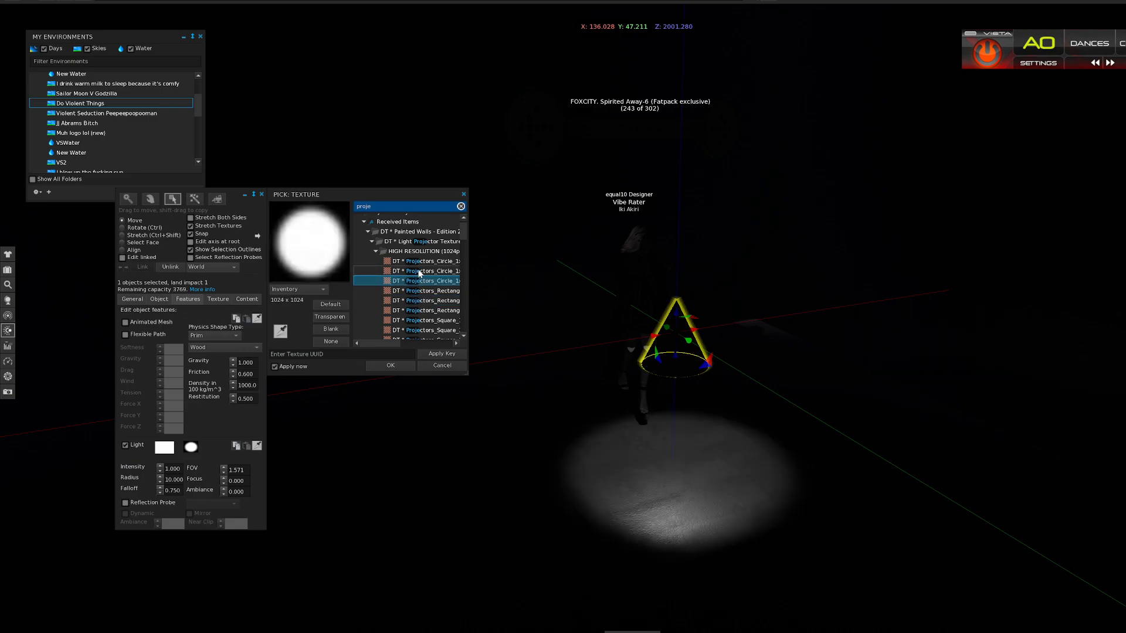
pyautogui.scroll(-2, 417, 316)
pyautogui.click(417, 303)
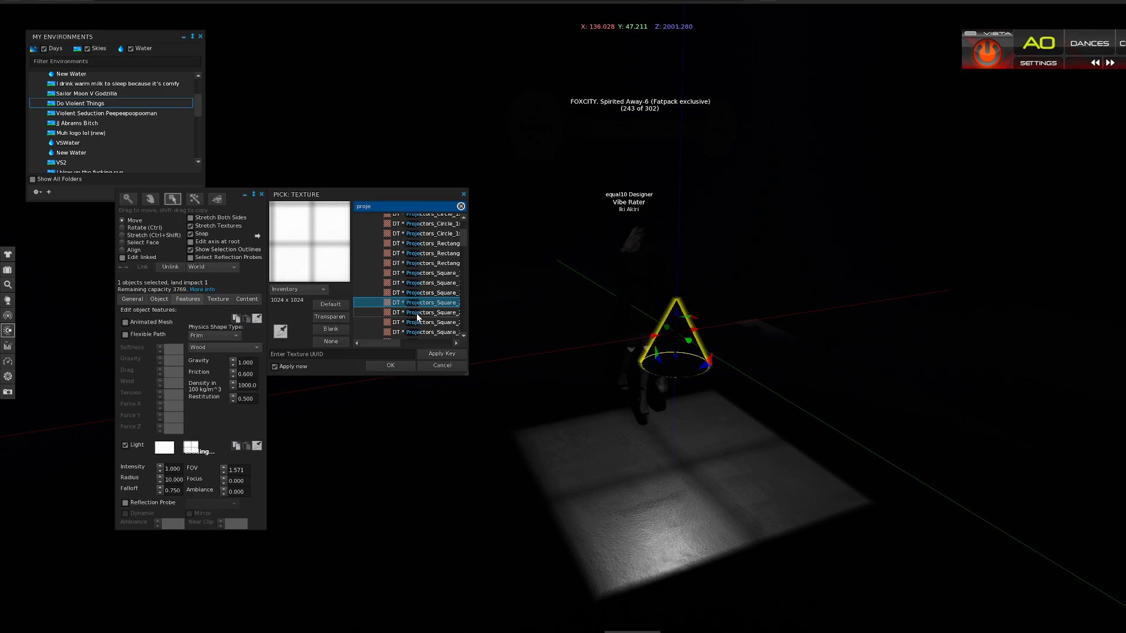
pyautogui.click(418, 313)
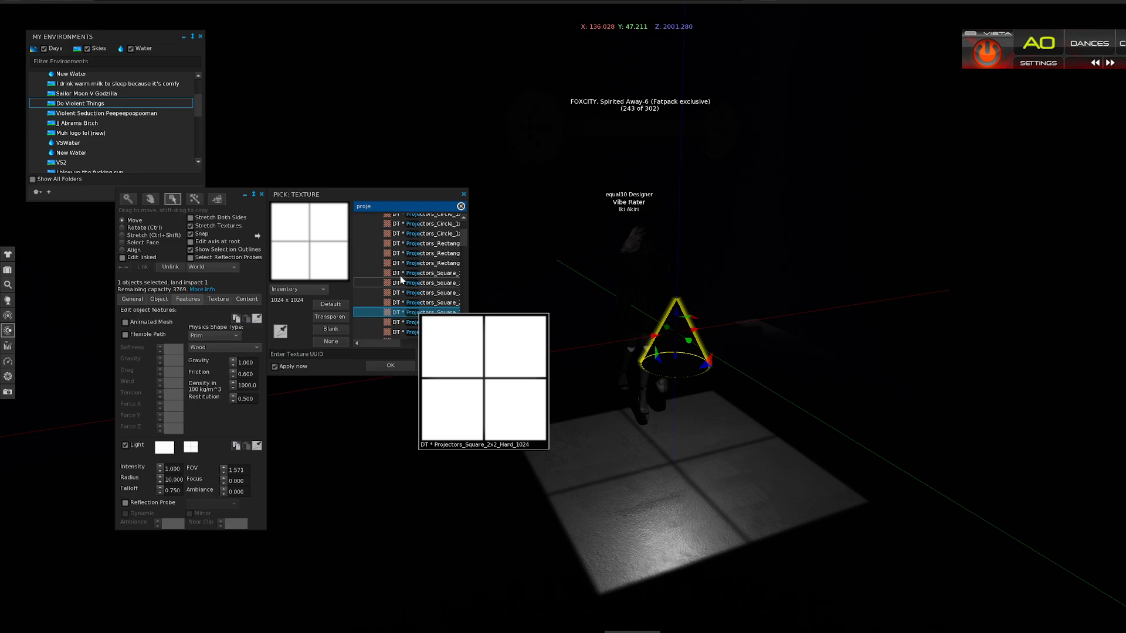
pyautogui.scroll(1, 400, 279)
pyautogui.click(418, 237)
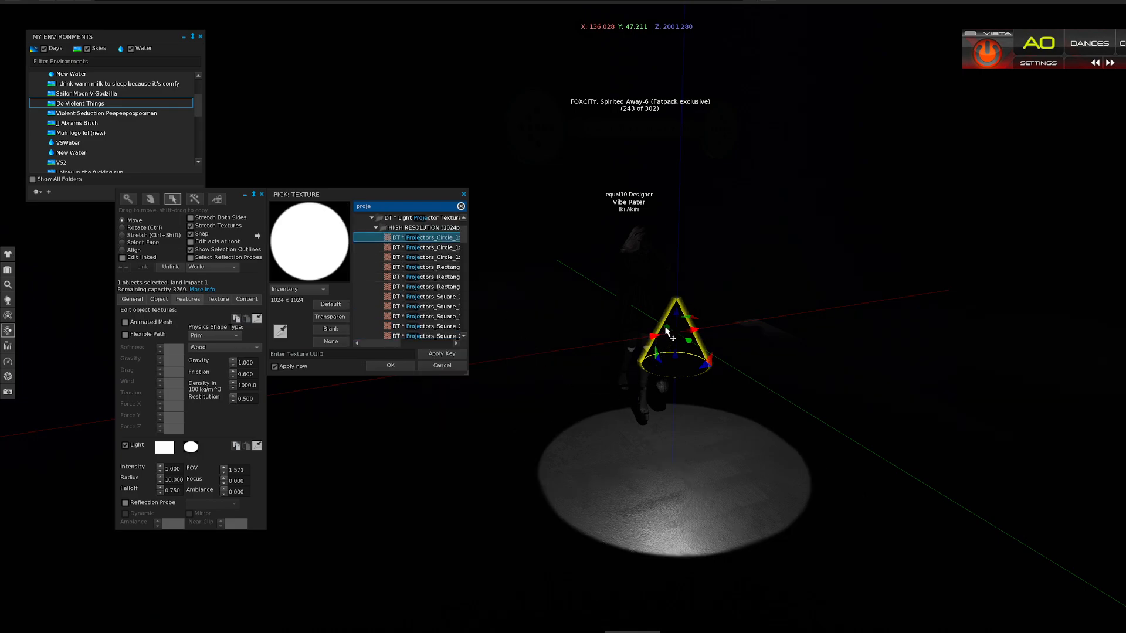
# - Raise the cone light above the avatar to about Z 2002.195 and bring it forward to about Y 45.656
pyautogui.moveTo(675, 319); pyautogui.dragTo(777, 224)
pyautogui.press('ctrl')
pyautogui.click(134, 221)
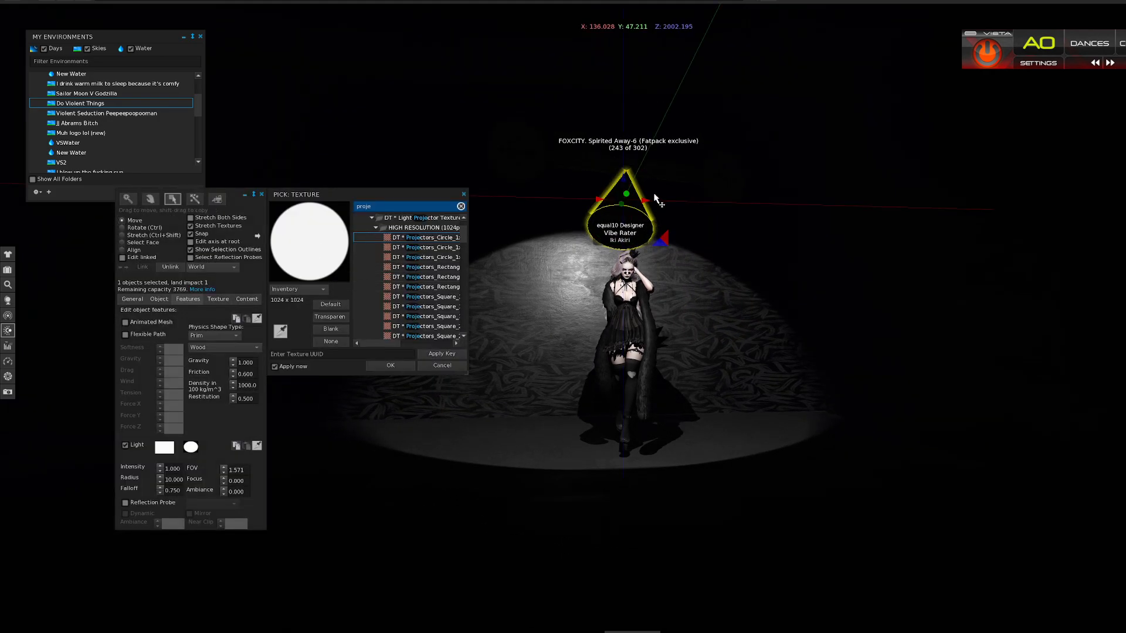
pyautogui.moveTo(657, 198); pyautogui.dragTo(665, 151)
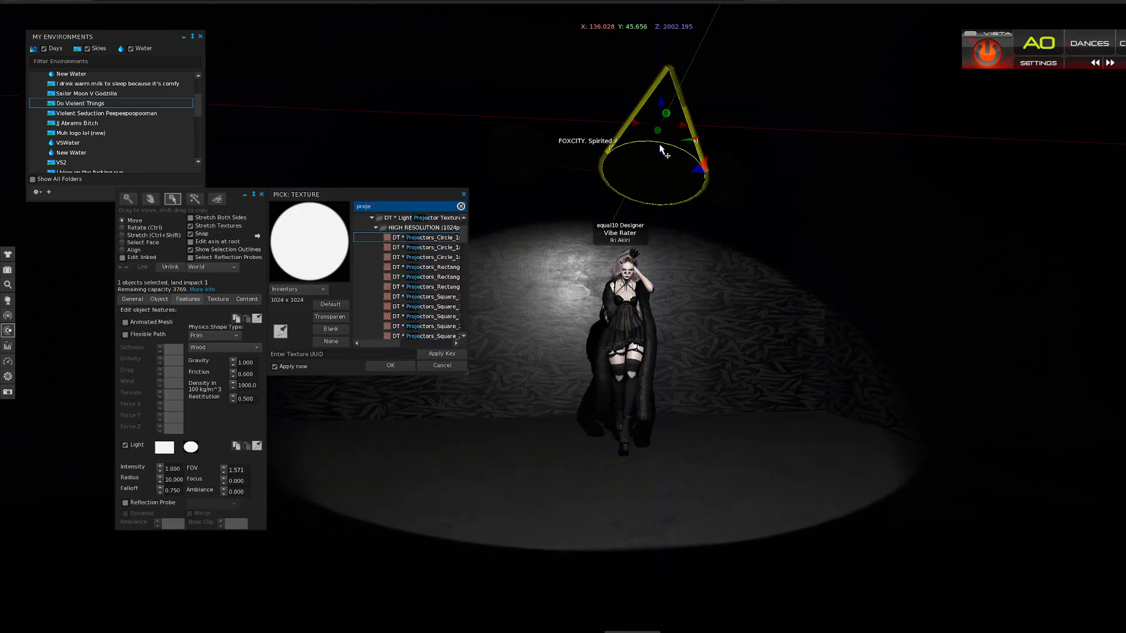
# - Set the projector light's radius to 9.200 and its FOV to 0.971
pyautogui.click(159, 482)
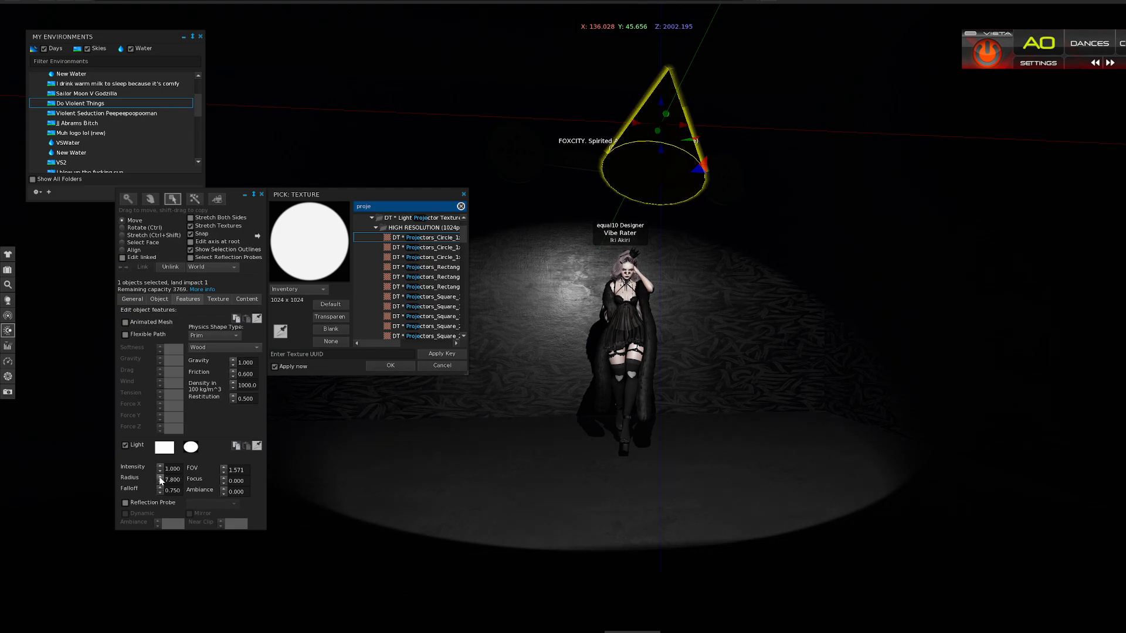
pyautogui.click(160, 478)
pyautogui.click(223, 473)
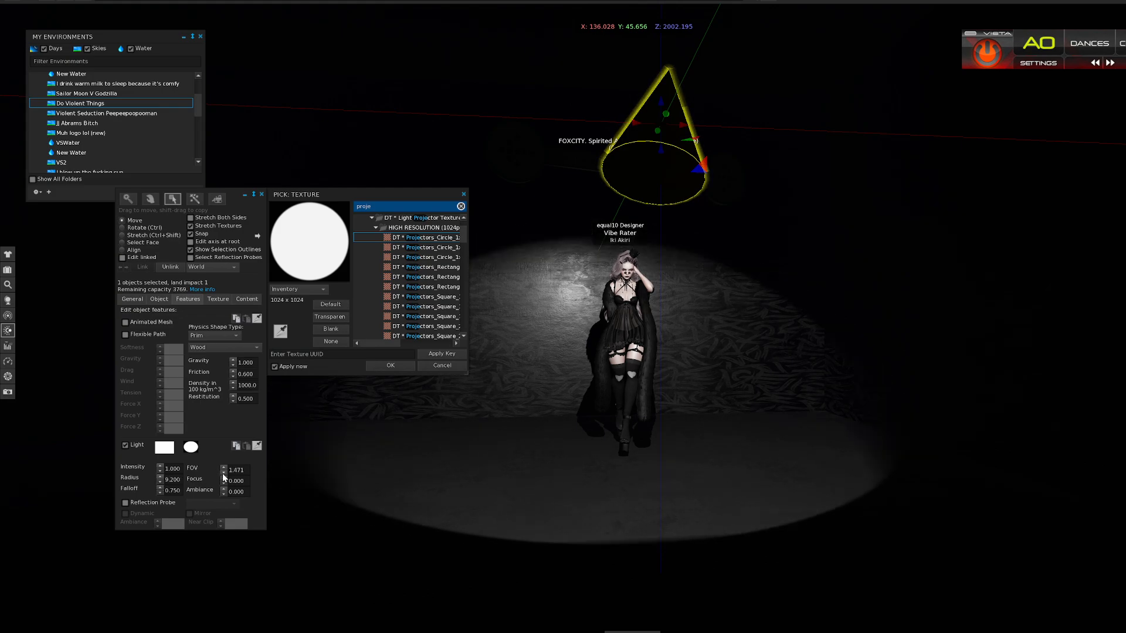
pyautogui.click(223, 473)
pyautogui.click(223, 473)
pyautogui.click(223, 473)
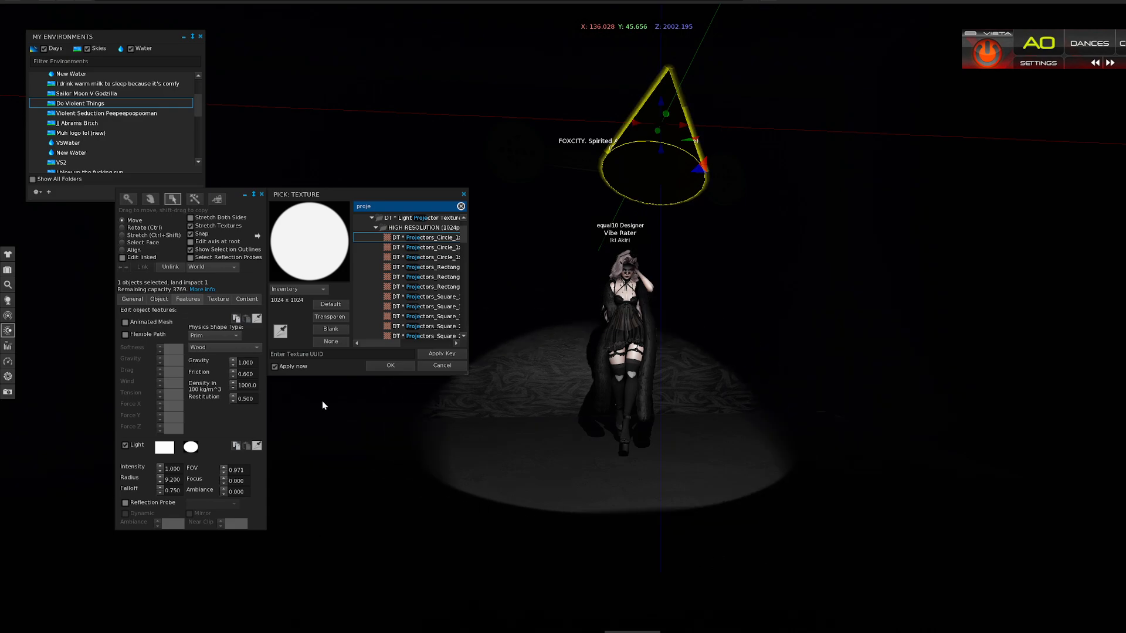
# - Examine how the spotlight falls on the avatar and how dark the rest of the room around the cone is
pyautogui.press('Escape')
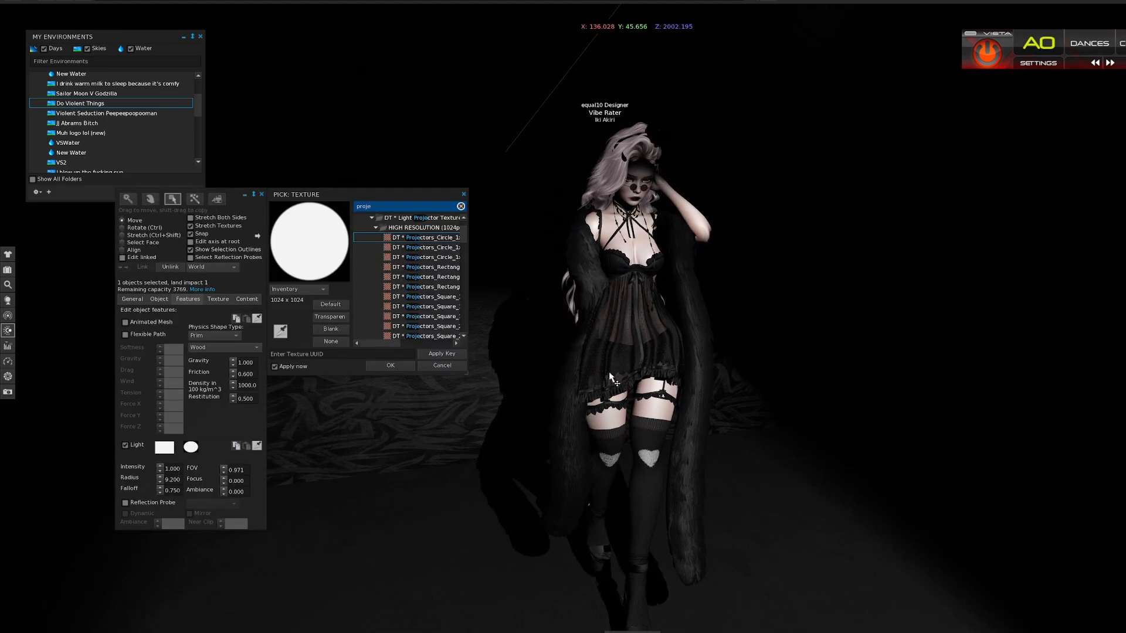
pyautogui.scroll(-6, 610, 378)
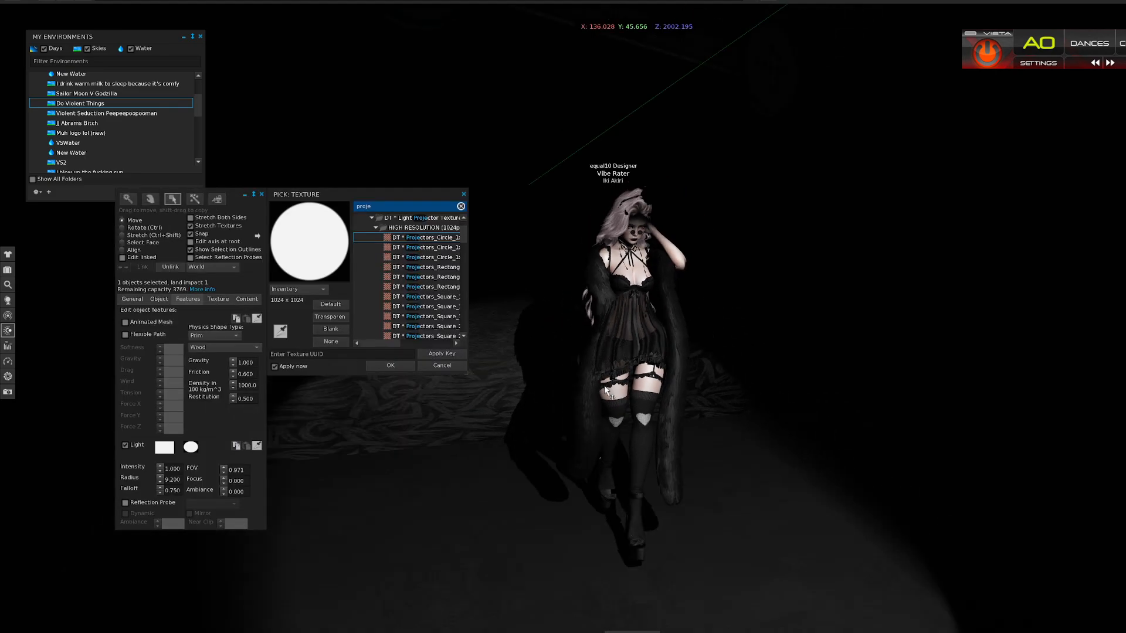
pyautogui.keyDown('alt'); pyautogui.moveTo(599, 371); pyautogui.dragTo(602, 373); pyautogui.keyUp('alt')
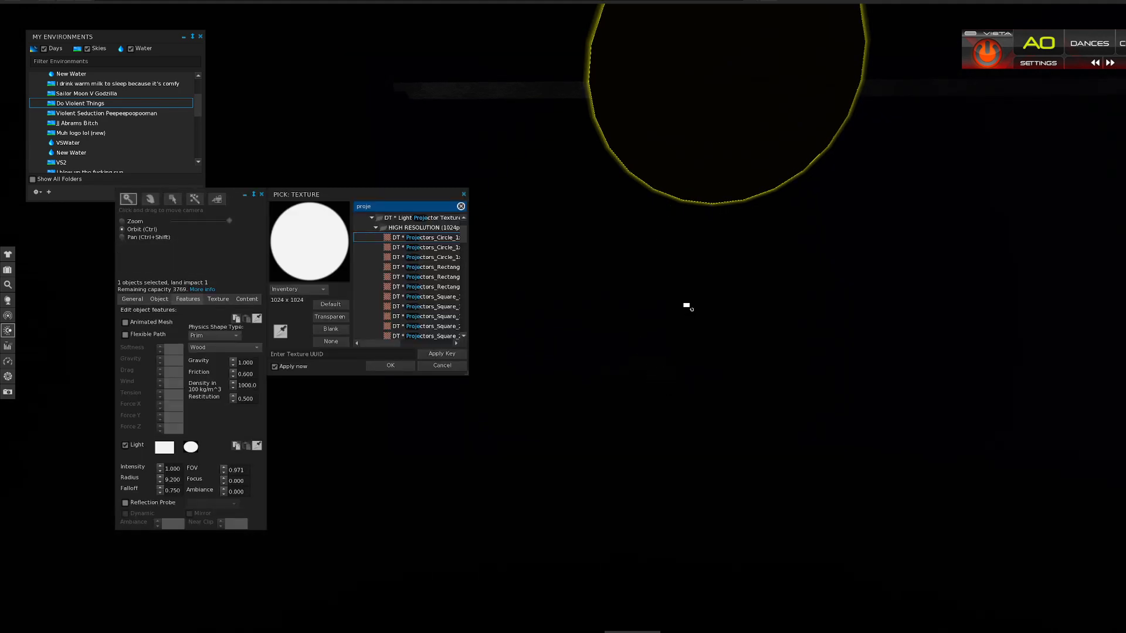
pyautogui.keyDown('ctrl'); pyautogui.keyDown('alt'); pyautogui.moveTo(685, 306); pyautogui.dragTo(645, 339); pyautogui.keyUp('alt'); pyautogui.keyUp('ctrl')
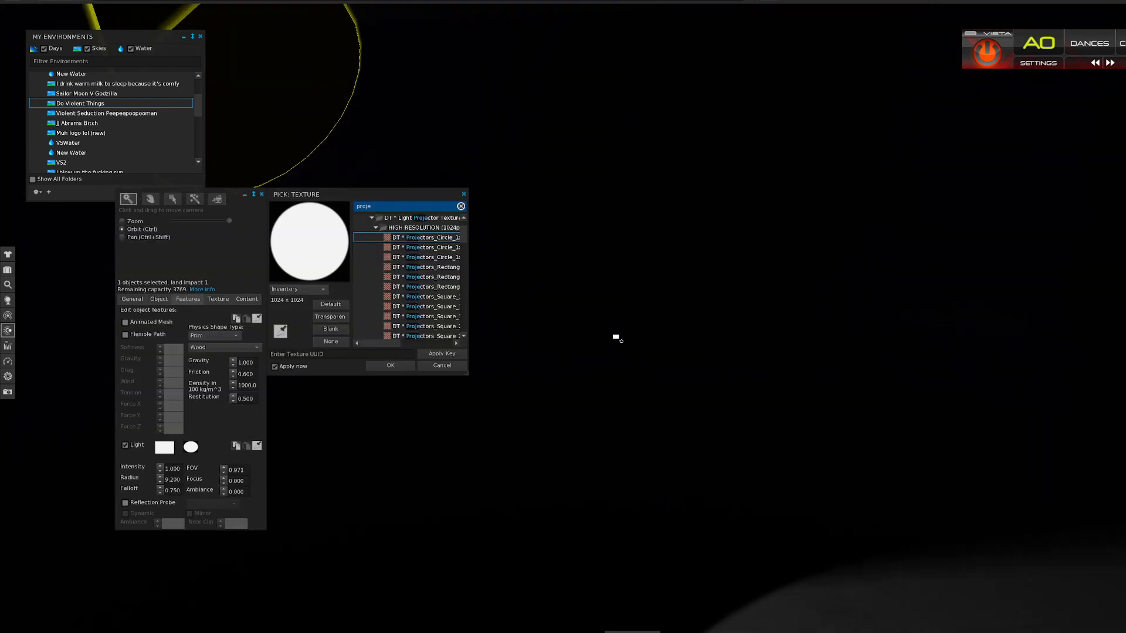
pyautogui.keyDown('ctrl'); pyautogui.keyDown('alt'); pyautogui.moveTo(639, 207); pyautogui.dragTo(314, 402); pyautogui.keyUp('alt'); pyautogui.keyUp('ctrl')
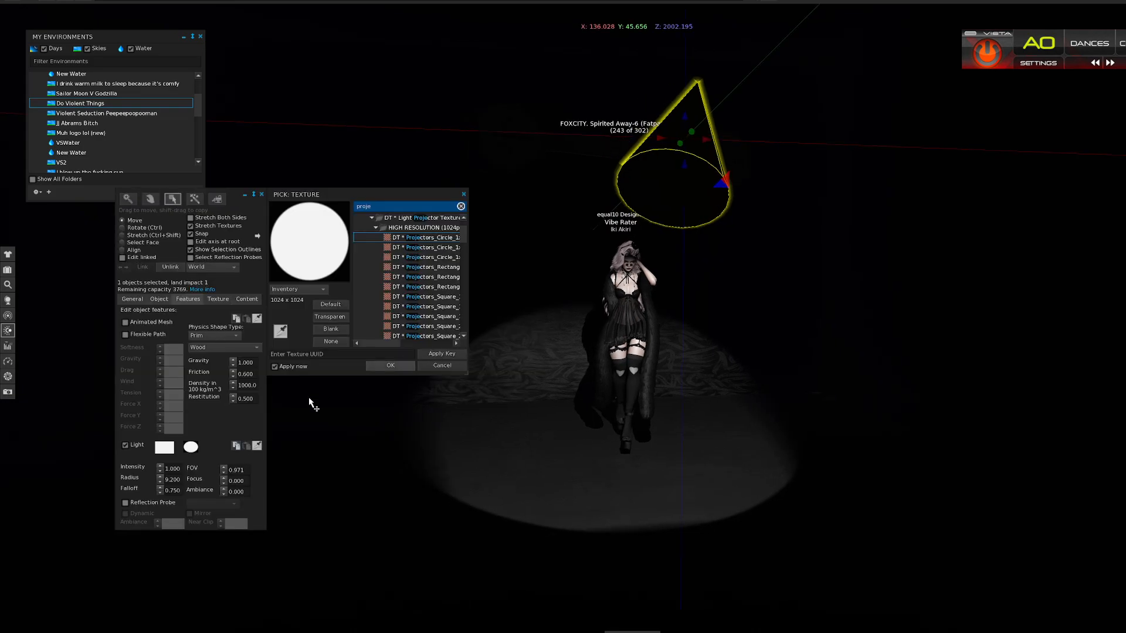
# - Try green as the projector light's colour and set it back to white
pyautogui.click(161, 450)
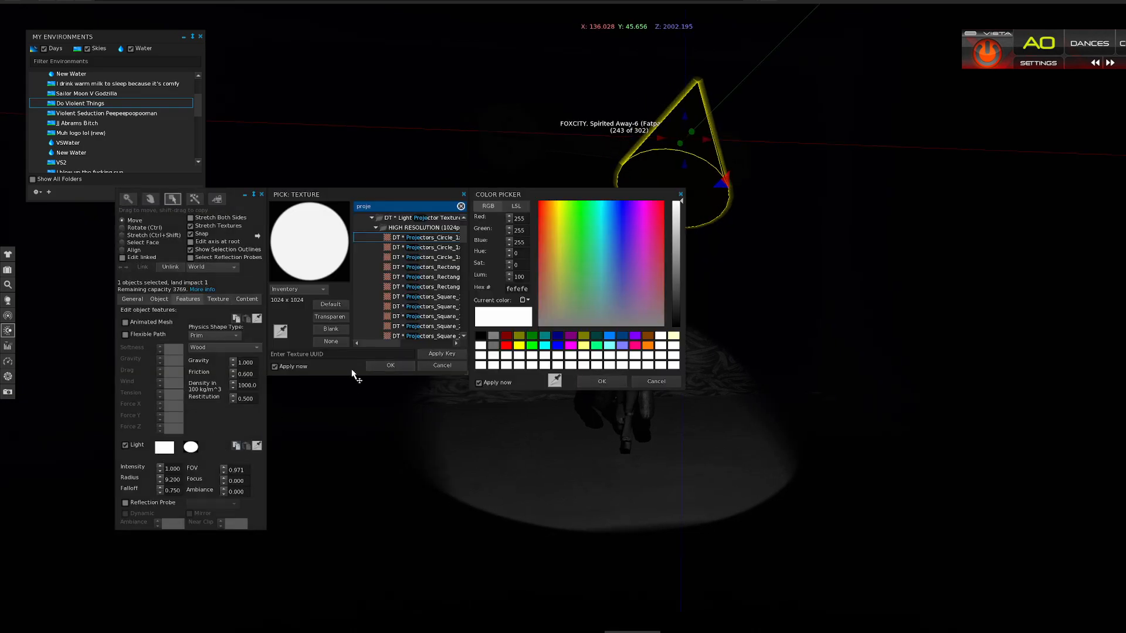
pyautogui.click(531, 345)
pyautogui.click(608, 383)
pyautogui.keyDown('alt'); pyautogui.moveTo(626, 346); pyautogui.dragTo(630, 326); pyautogui.keyUp('alt')
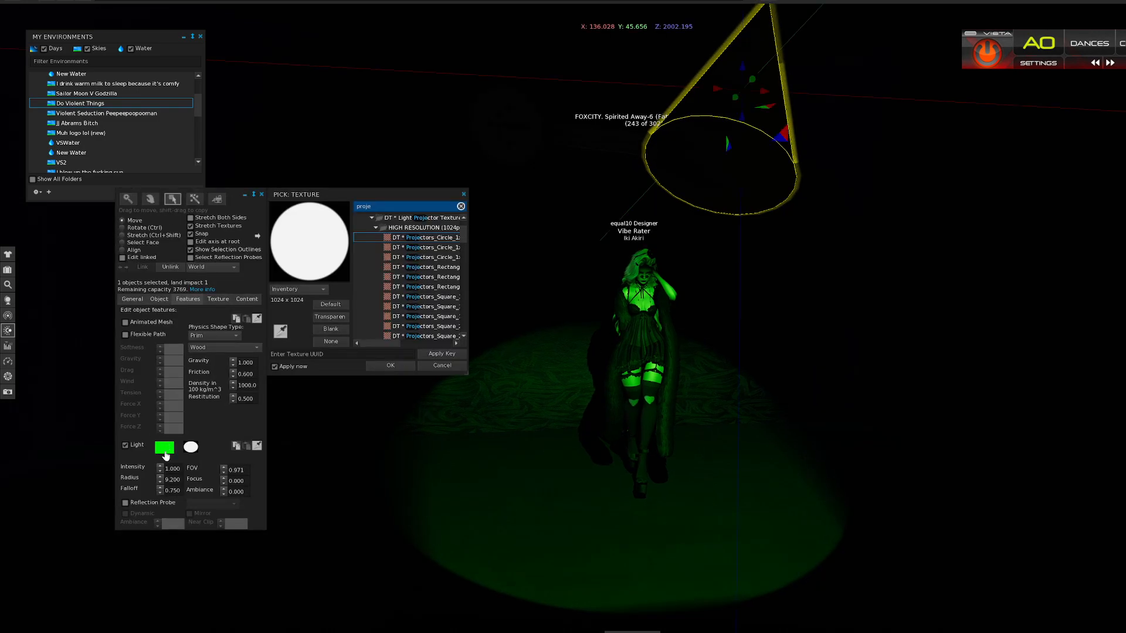
pyautogui.click(165, 452)
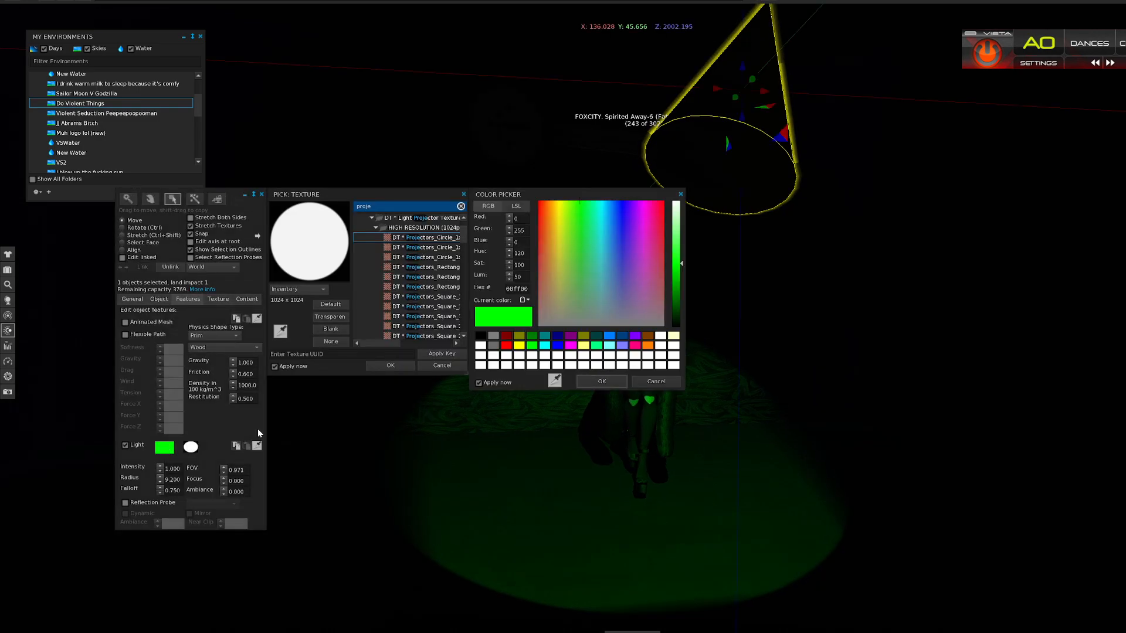
pyautogui.click(481, 355)
pyautogui.click(599, 382)
# - Move the cone light to one side of the avatar, angle it inward, and place a copy opposite at about X 138.191, Z 2002.601
pyautogui.scroll(-2, 662, 294)
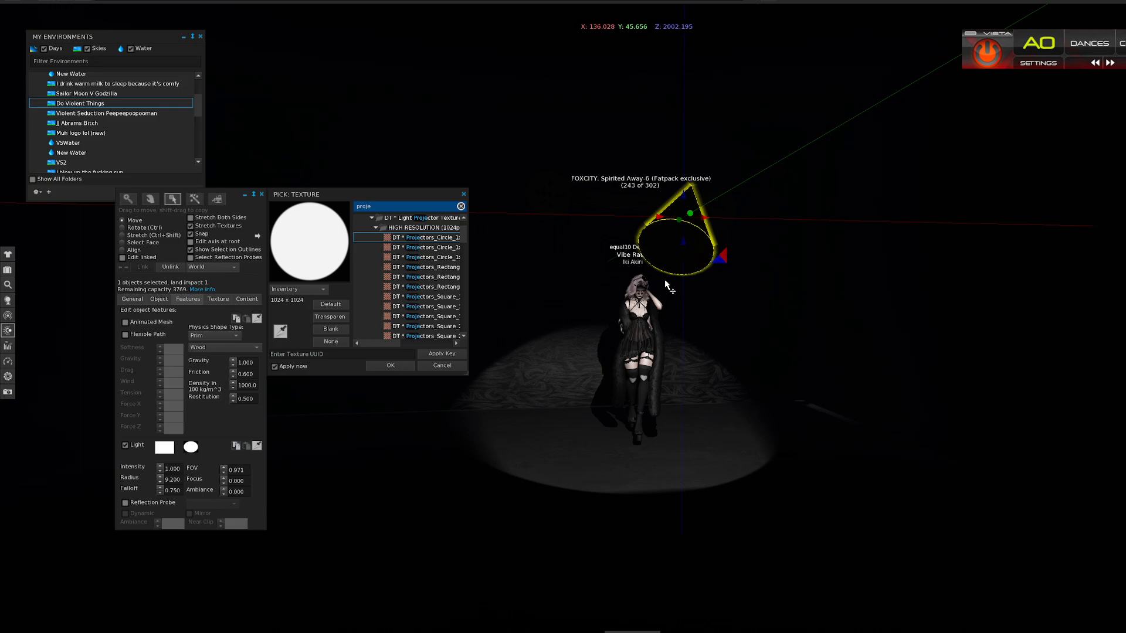
pyautogui.moveTo(705, 221); pyautogui.dragTo(366, 445)
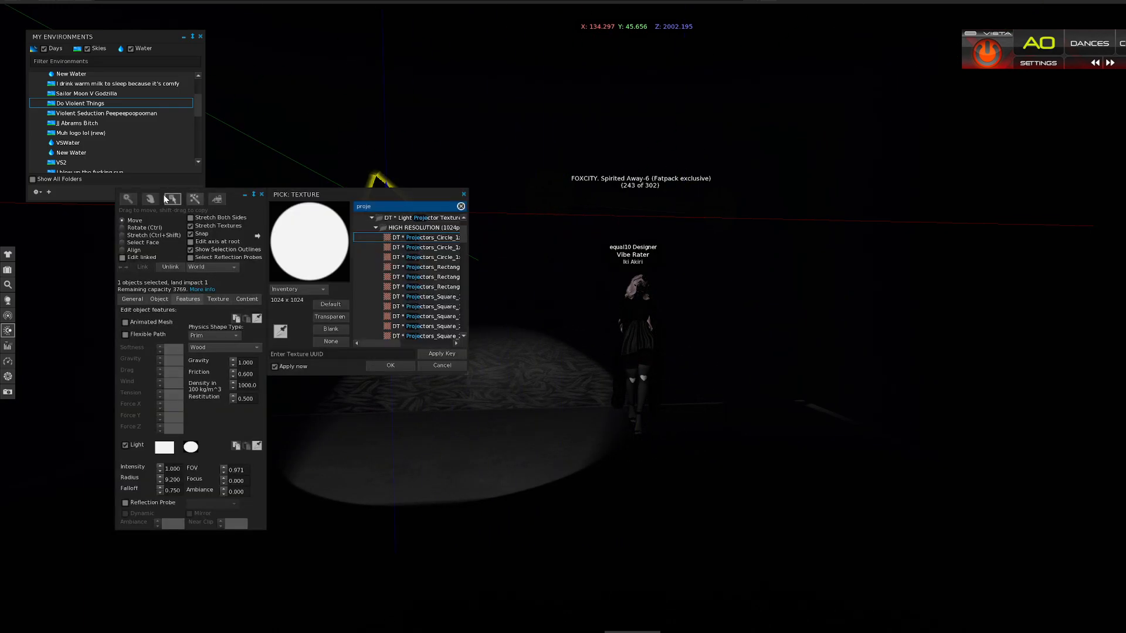
pyautogui.click(122, 227)
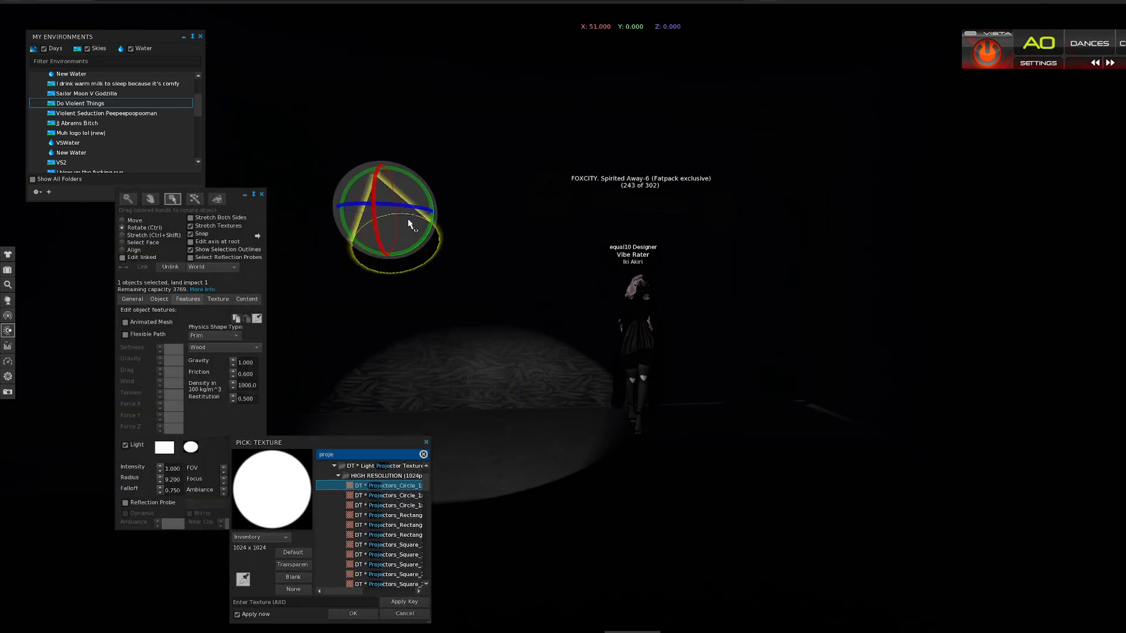
pyautogui.moveTo(409, 210); pyautogui.dragTo(966, 174)
pyautogui.click(140, 228)
pyautogui.click(136, 221)
pyautogui.keyDown('alt'); pyautogui.moveTo(638, 352); pyautogui.dragTo(637, 234); pyautogui.keyUp('alt')
pyautogui.keyDown('alt'); pyautogui.moveTo(573, 304); pyautogui.dragTo(590, 310); pyautogui.keyUp('alt')
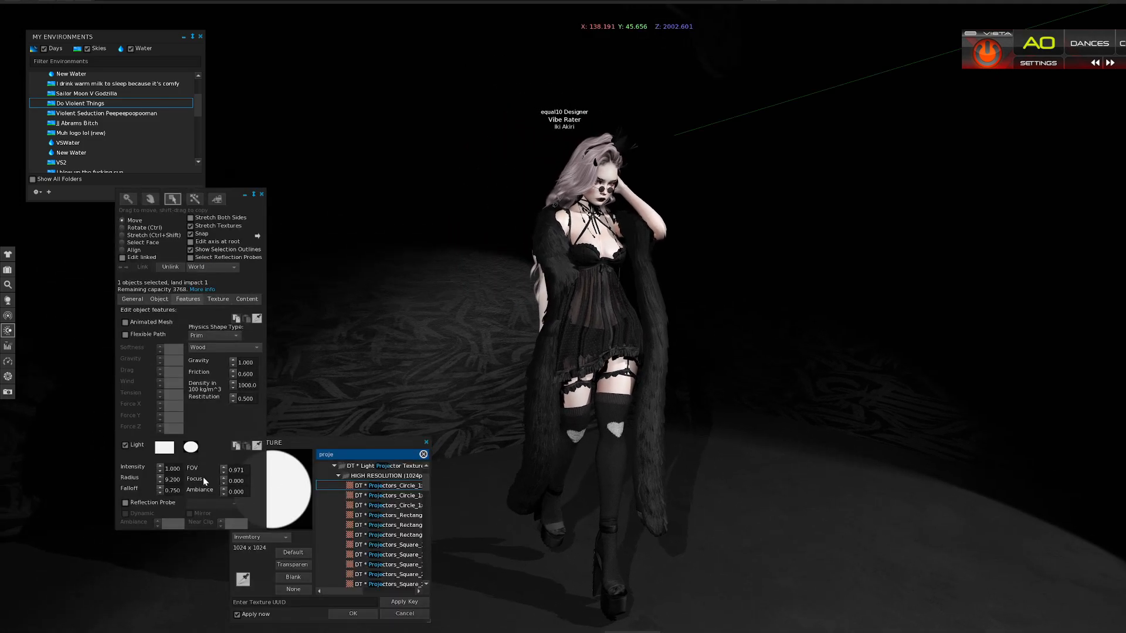
# - Set the copied cone light's radius to 7.900, falloff to 0.500 and ambiance to 0.650
pyautogui.click(159, 493)
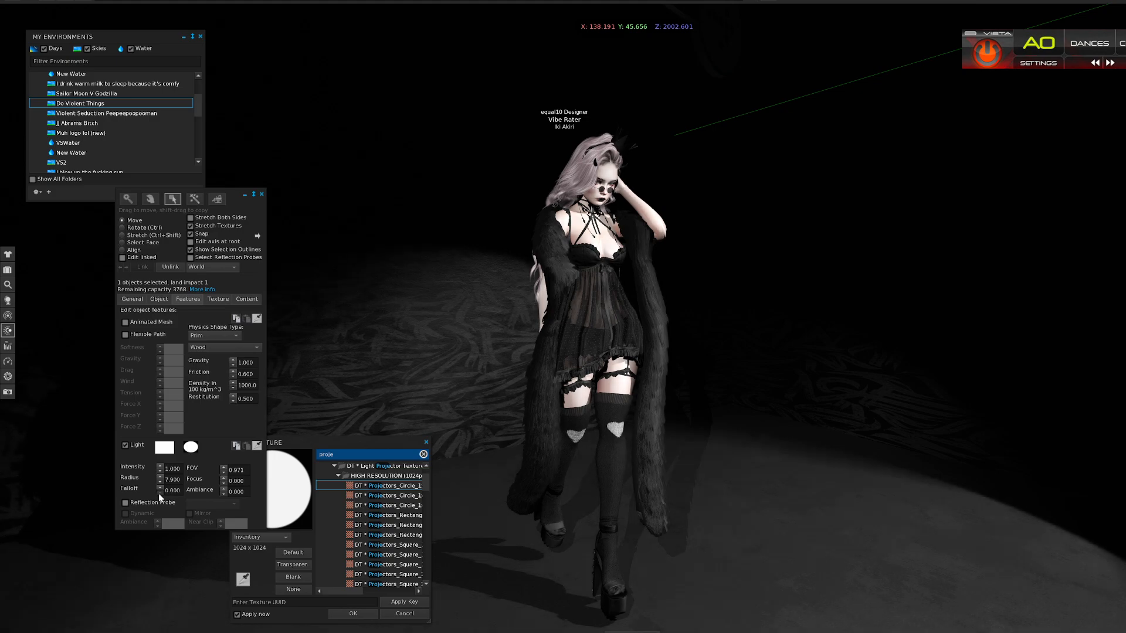
pyautogui.click(162, 487)
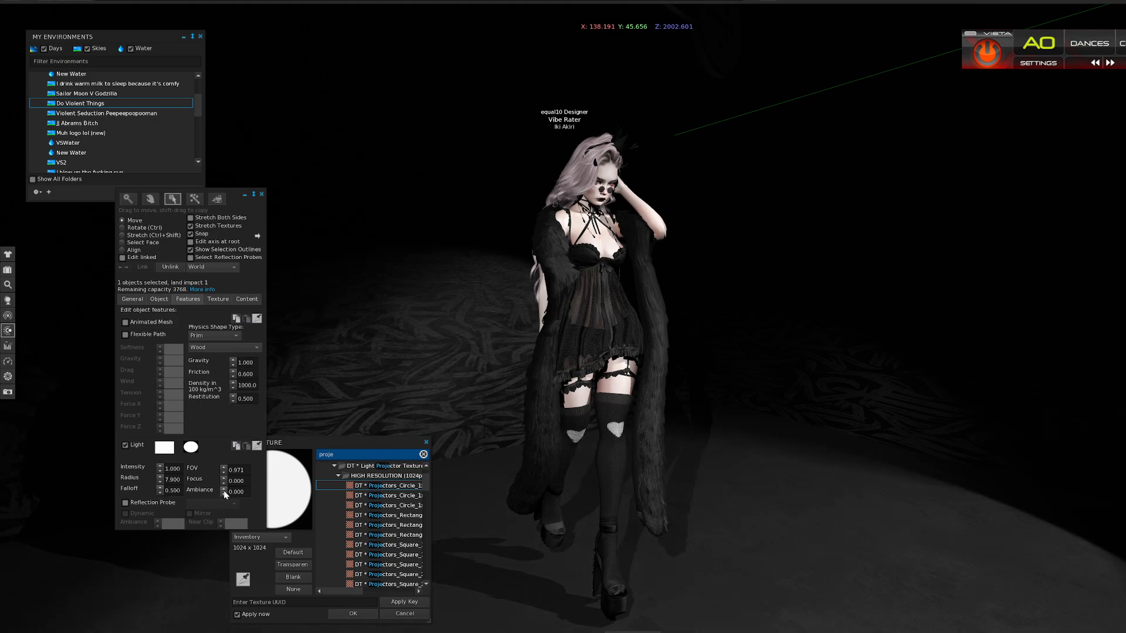
pyautogui.click(224, 489)
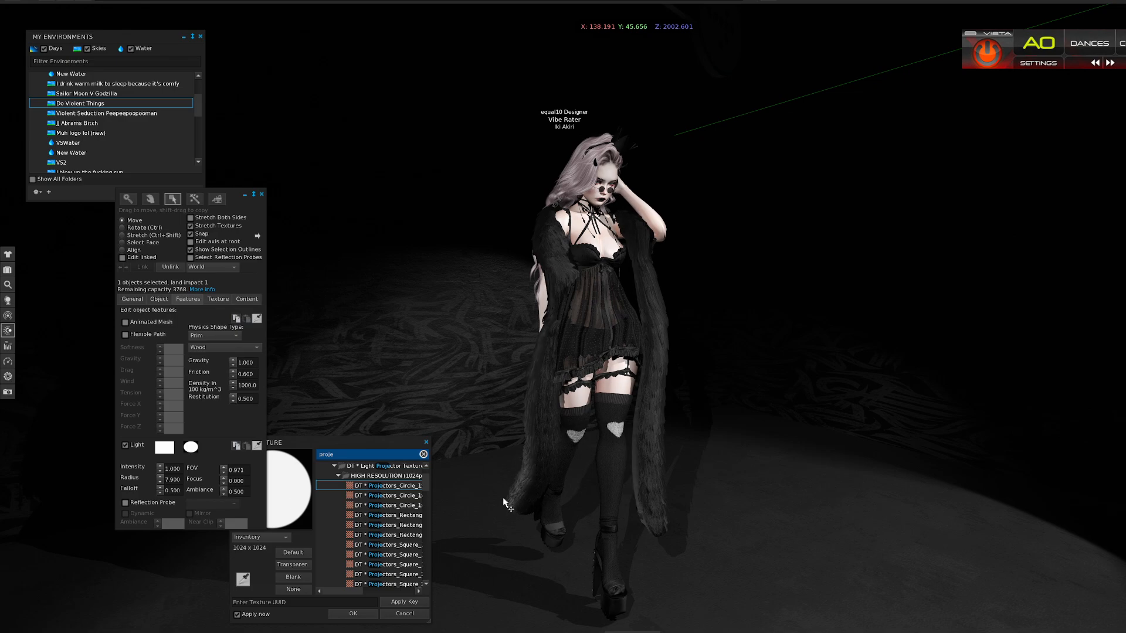
pyautogui.click(224, 493)
pyautogui.click(223, 488)
# - Turn off the light feature on both cones beside the avatar
pyautogui.scroll(-5, 896, 459)
pyautogui.keyDown('ctrl'); pyautogui.keyDown('alt'); pyautogui.moveTo(565, 345); pyautogui.dragTo(630, 331); pyautogui.keyUp('alt'); pyautogui.keyUp('ctrl')
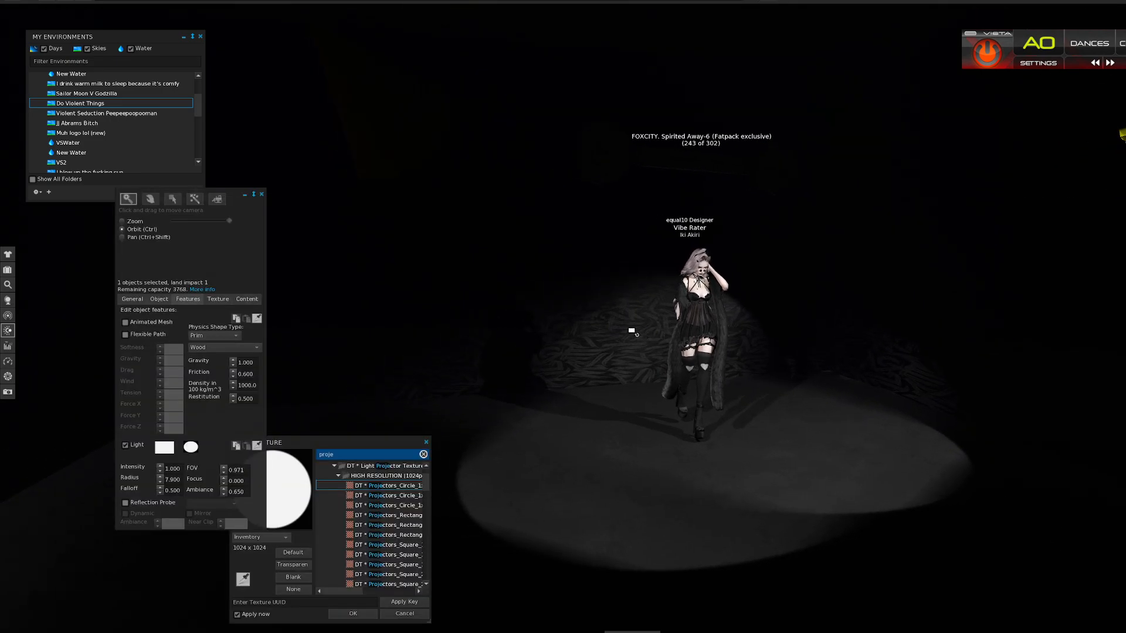
pyautogui.click(136, 447)
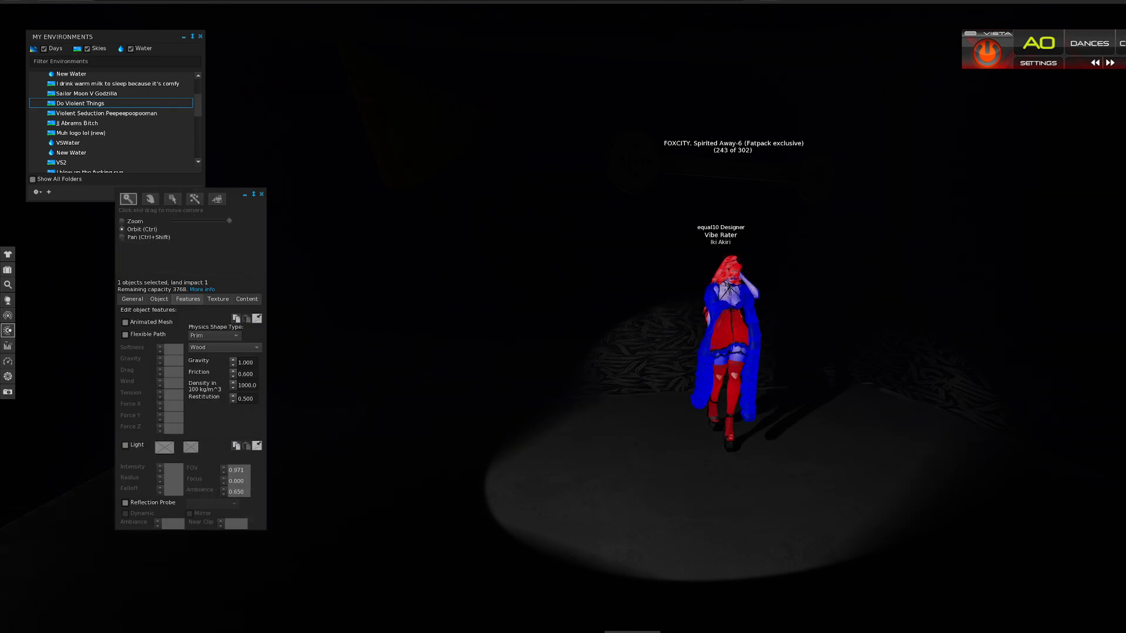
pyautogui.keyDown('ctrl'); pyautogui.keyDown('alt'); pyautogui.moveTo(568, 364); pyautogui.dragTo(568, 433); pyautogui.keyUp('alt'); pyautogui.keyUp('ctrl')
pyautogui.click(496, 467)
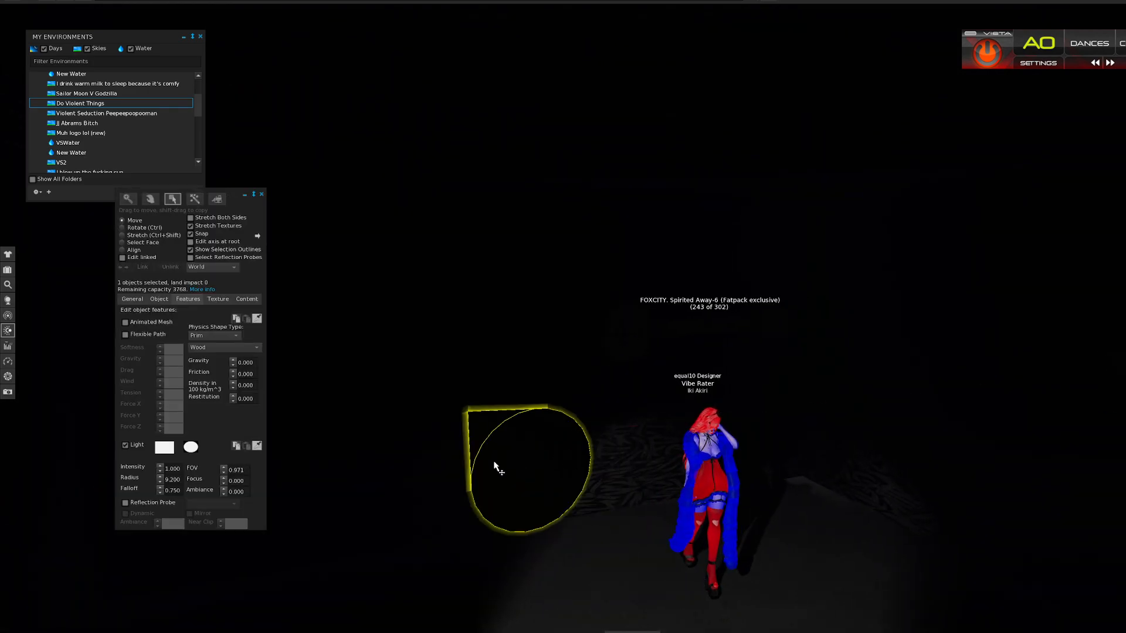
pyautogui.click(139, 447)
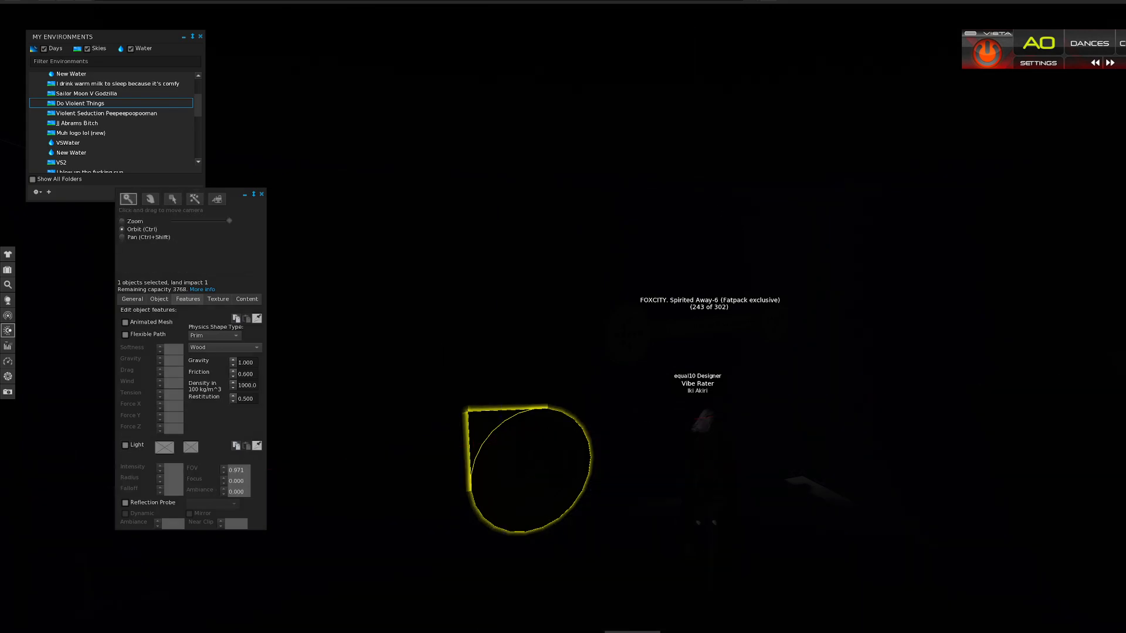
# - Edit the ceiling's PBR material to use a blank emissive texture with a white emissive tint
pyautogui.keyDown('ctrl'); pyautogui.keyDown('alt'); pyautogui.moveTo(621, 399); pyautogui.dragTo(634, 340); pyautogui.keyUp('alt'); pyautogui.keyUp('ctrl')
pyautogui.click(676, 158)
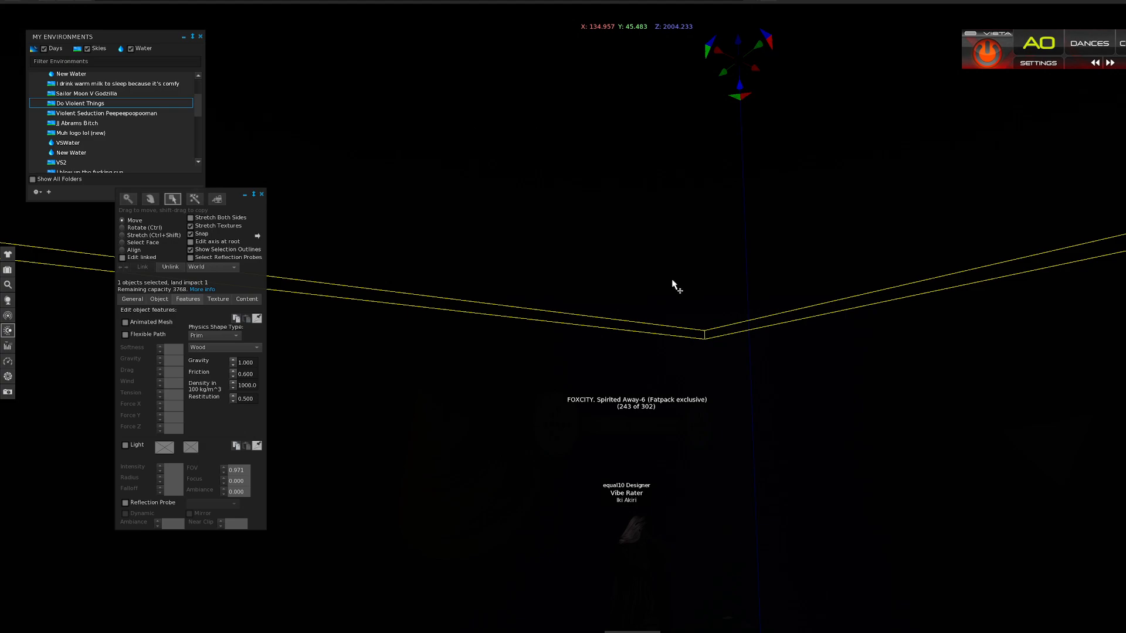
pyautogui.keyDown('alt'); pyautogui.click(541, 423); pyautogui.keyUp('alt')
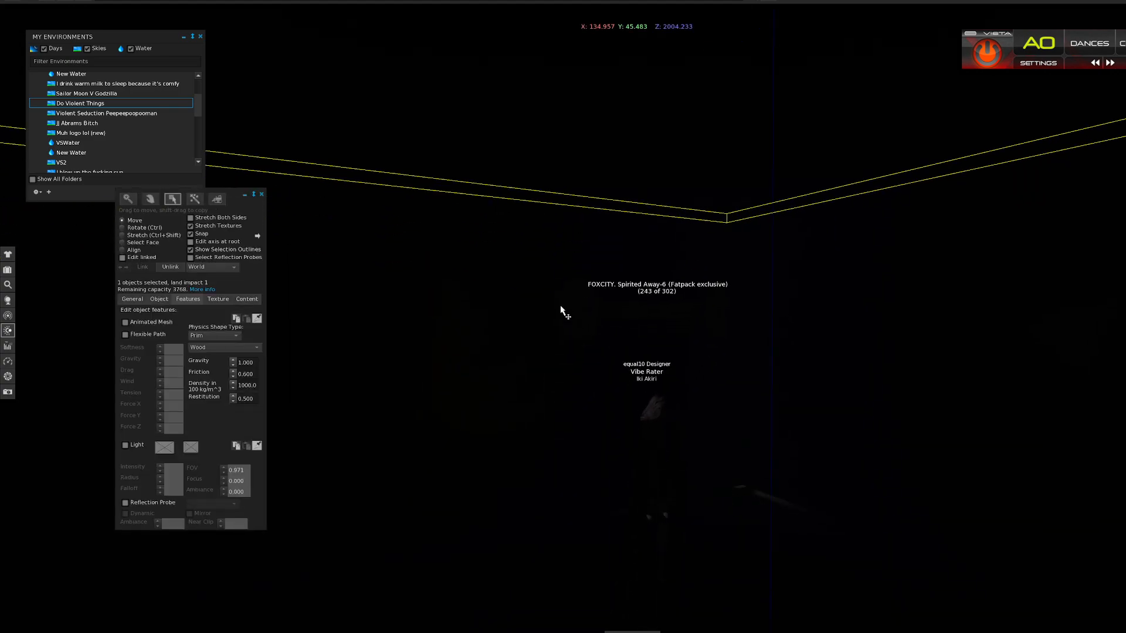
pyautogui.click(218, 300)
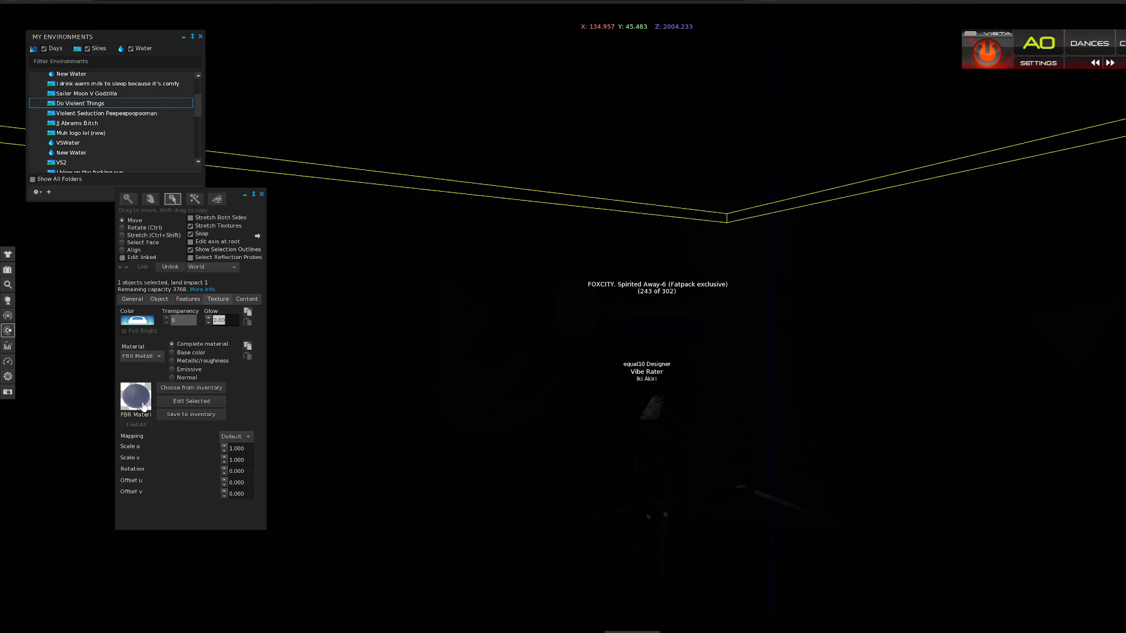
pyautogui.click(168, 402)
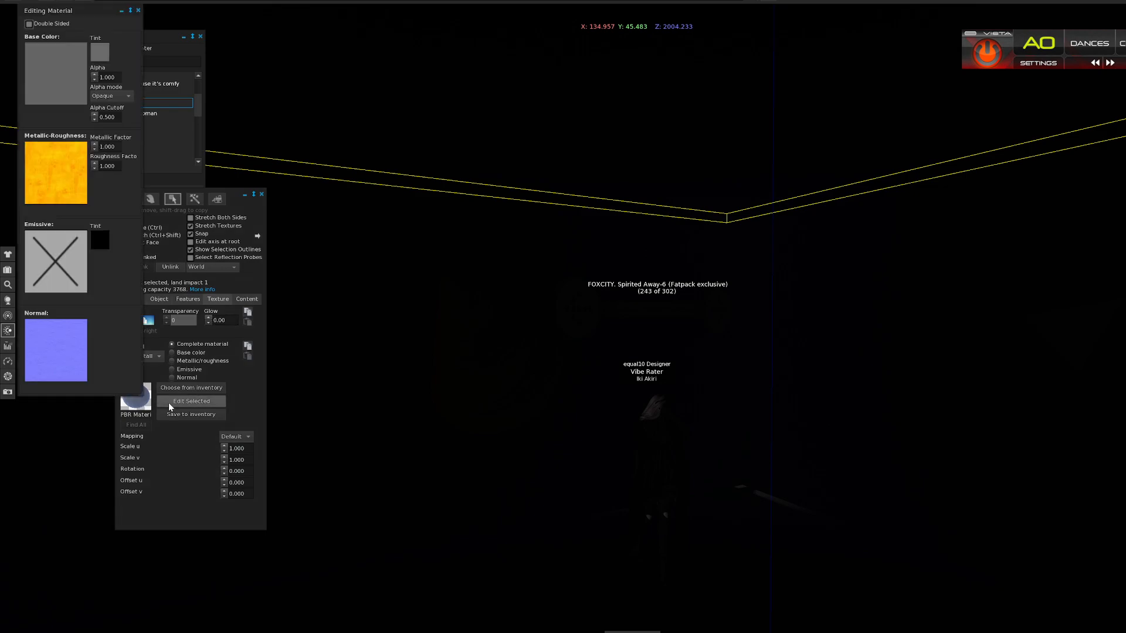
pyautogui.click(58, 263)
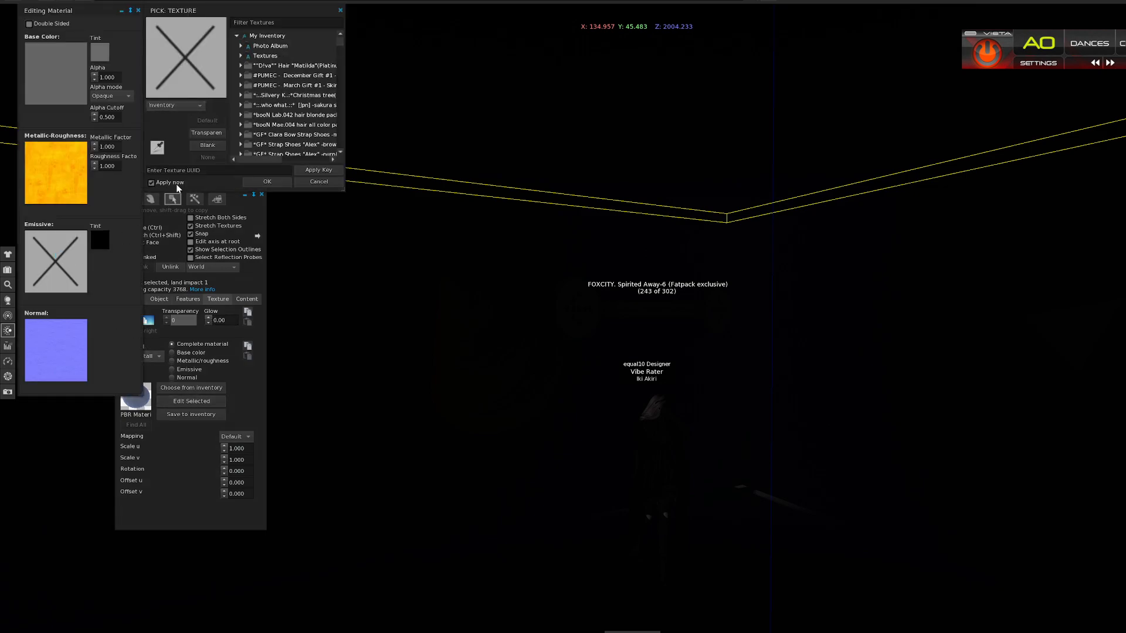
pyautogui.click(207, 144)
pyautogui.click(266, 181)
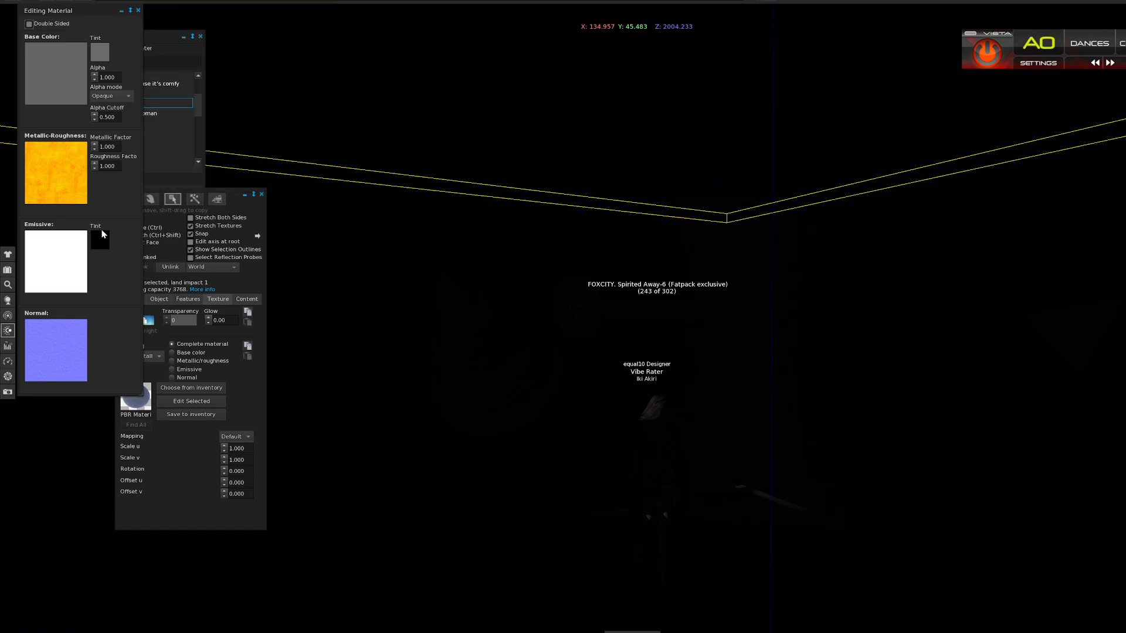
pyautogui.click(99, 240)
pyautogui.click(348, 151)
pyautogui.click(270, 197)
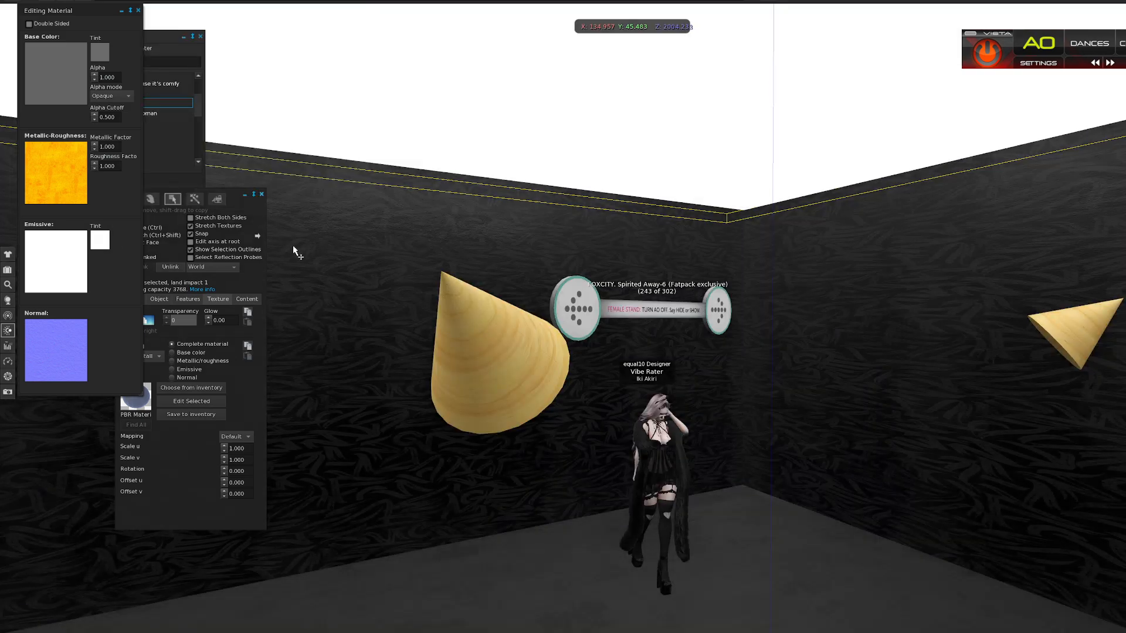
# - Examine how the emissive ceiling lights the walls, the floor and the avatar from several angles
pyautogui.keyDown('alt'); pyautogui.moveTo(657, 439); pyautogui.dragTo(504, 410); pyautogui.keyUp('alt')
pyautogui.keyDown('alt'); pyautogui.moveTo(608, 329); pyautogui.dragTo(769, 322); pyautogui.keyUp('alt')
pyautogui.keyDown('ctrl'); pyautogui.keyDown('alt'); pyautogui.moveTo(578, 234); pyautogui.dragTo(596, 276); pyautogui.keyUp('alt'); pyautogui.keyUp('ctrl')
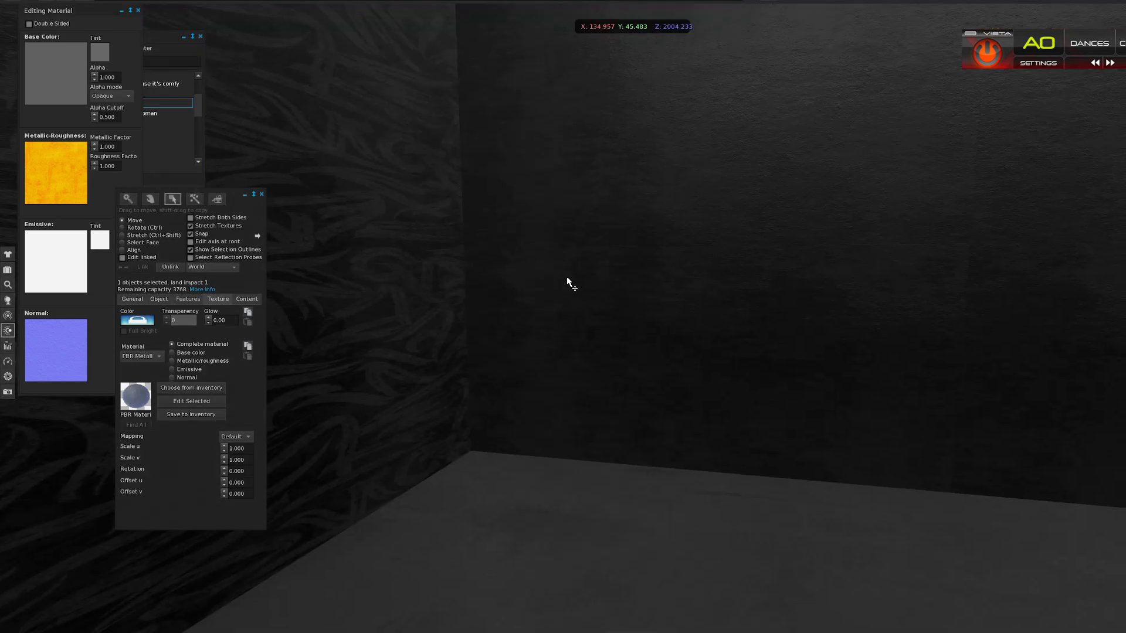
pyautogui.keyDown('alt'); pyautogui.moveTo(822, 294); pyautogui.dragTo(562, 330); pyautogui.keyUp('alt')
pyautogui.keyDown('ctrl'); pyautogui.keyDown('alt'); pyautogui.moveTo(821, 334); pyautogui.dragTo(716, 334); pyautogui.keyUp('alt'); pyautogui.keyUp('ctrl')
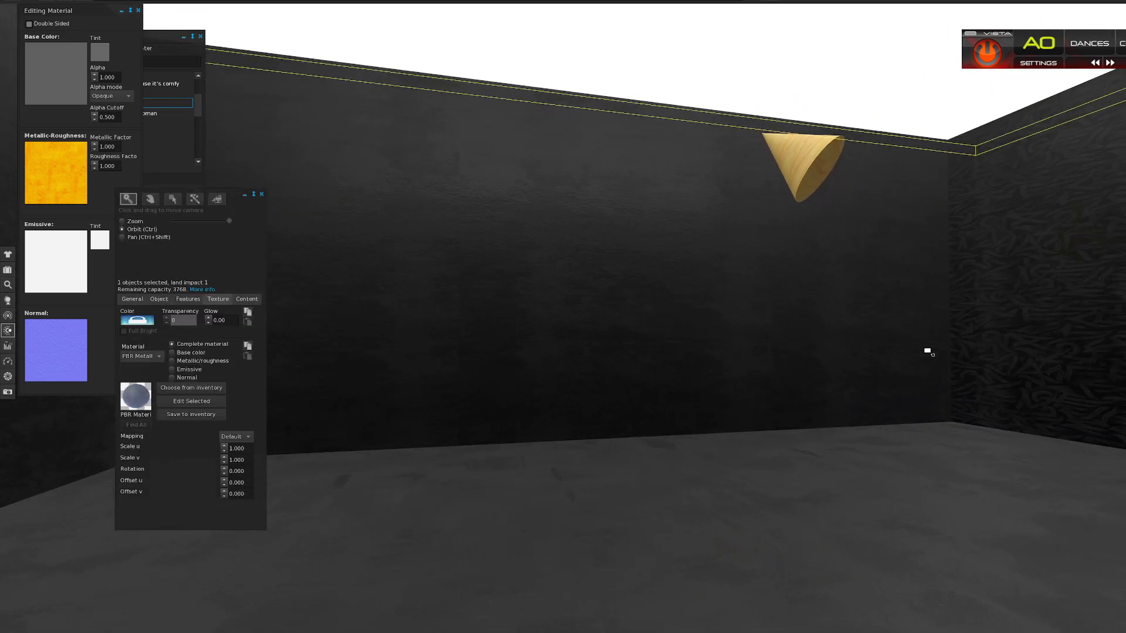
pyautogui.keyDown('ctrl'); pyautogui.keyDown('alt'); pyautogui.moveTo(925, 351); pyautogui.dragTo(563, 317); pyautogui.keyUp('alt'); pyautogui.keyUp('ctrl')
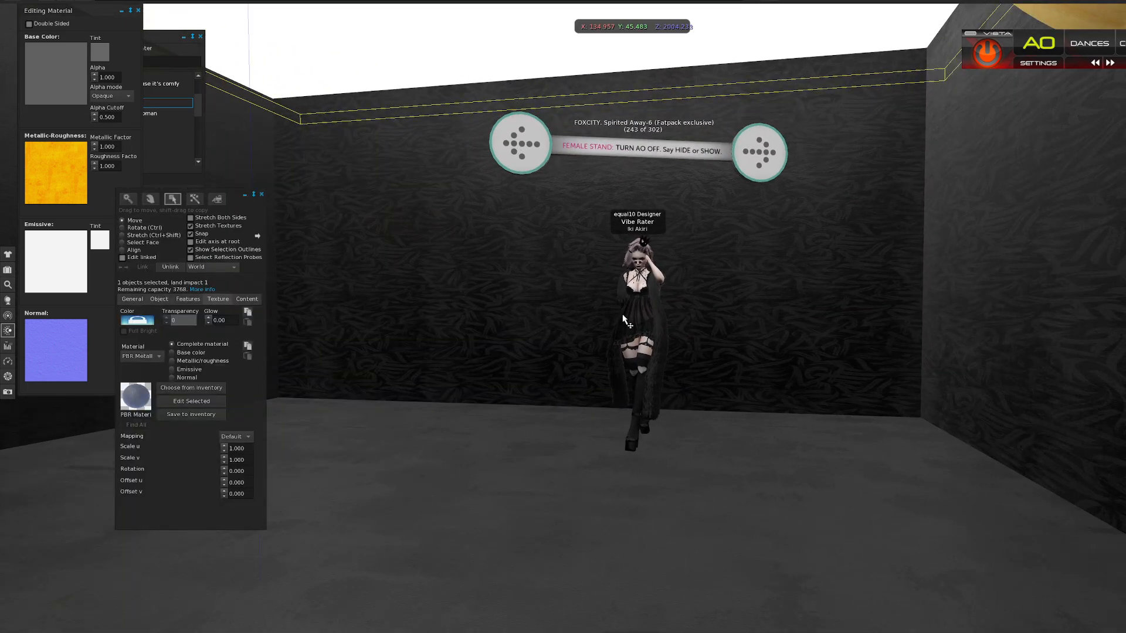
pyautogui.keyDown('alt'); pyautogui.moveTo(631, 324); pyautogui.dragTo(632, 480); pyautogui.keyUp('alt')
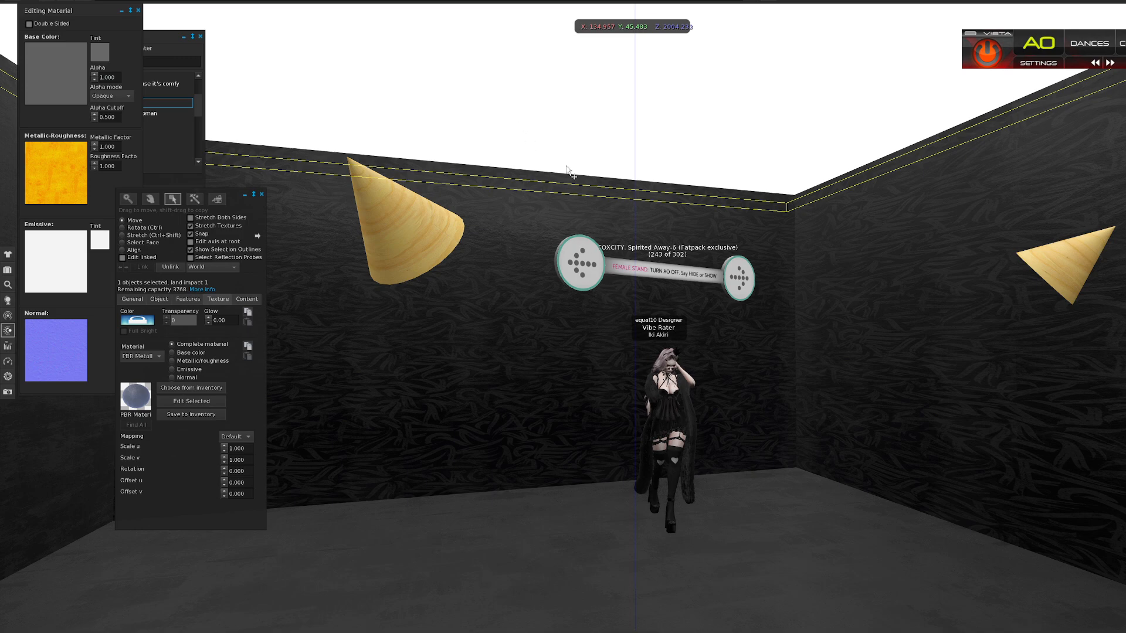
# - Create a cylinder on the floor in front of the avatar and give it a blank diffuse texture
pyautogui.click(195, 199)
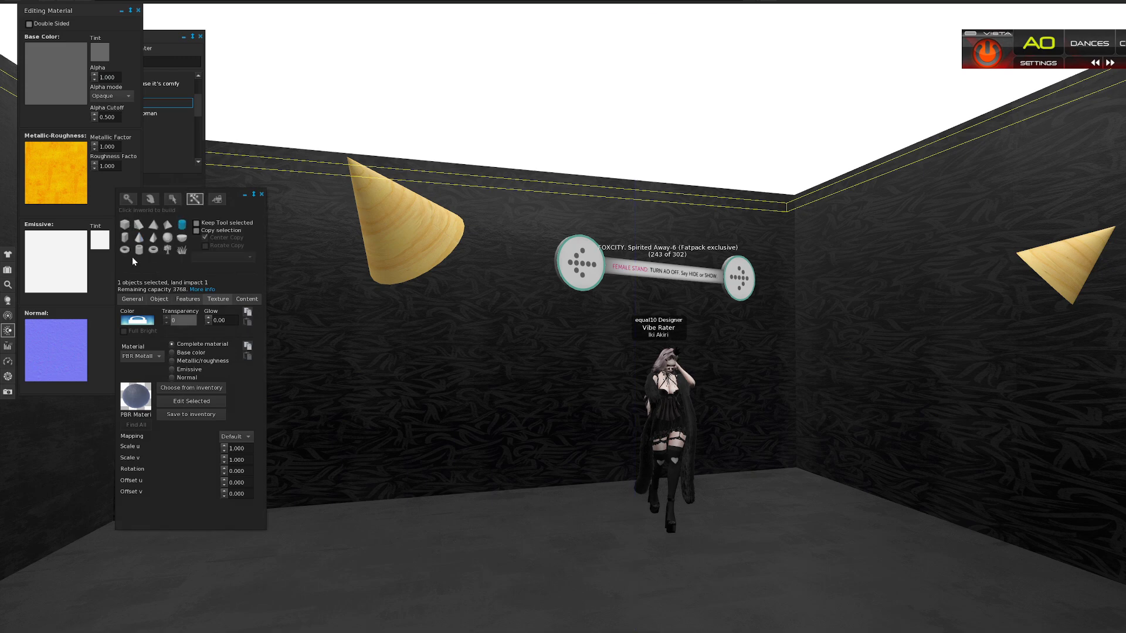
pyautogui.click(580, 584)
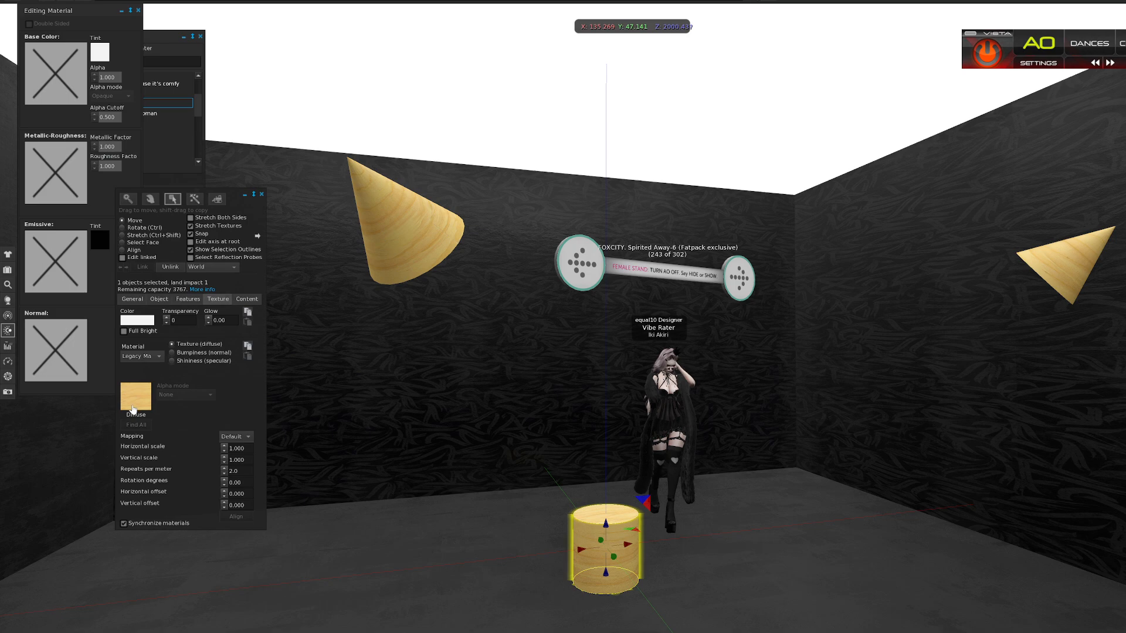
pyautogui.click(132, 409)
pyautogui.click(332, 332)
pyautogui.click(381, 365)
# - Switch the cylinder to a PBR Metallic Roughness material and apply the blank material
pyautogui.click(144, 357)
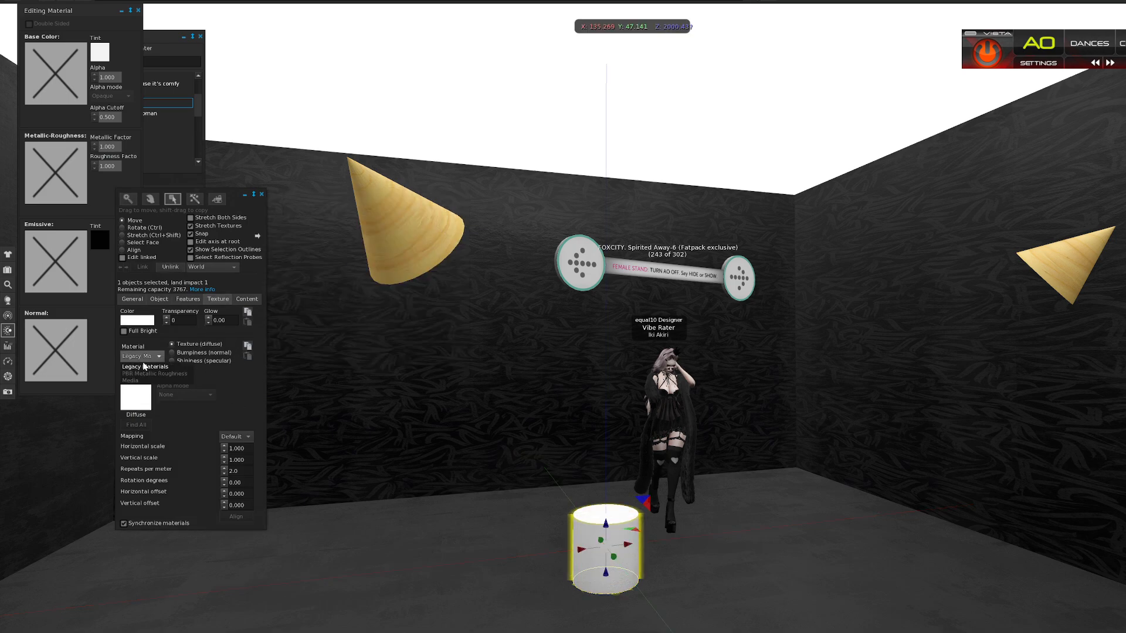
pyautogui.click(154, 373)
pyautogui.click(135, 396)
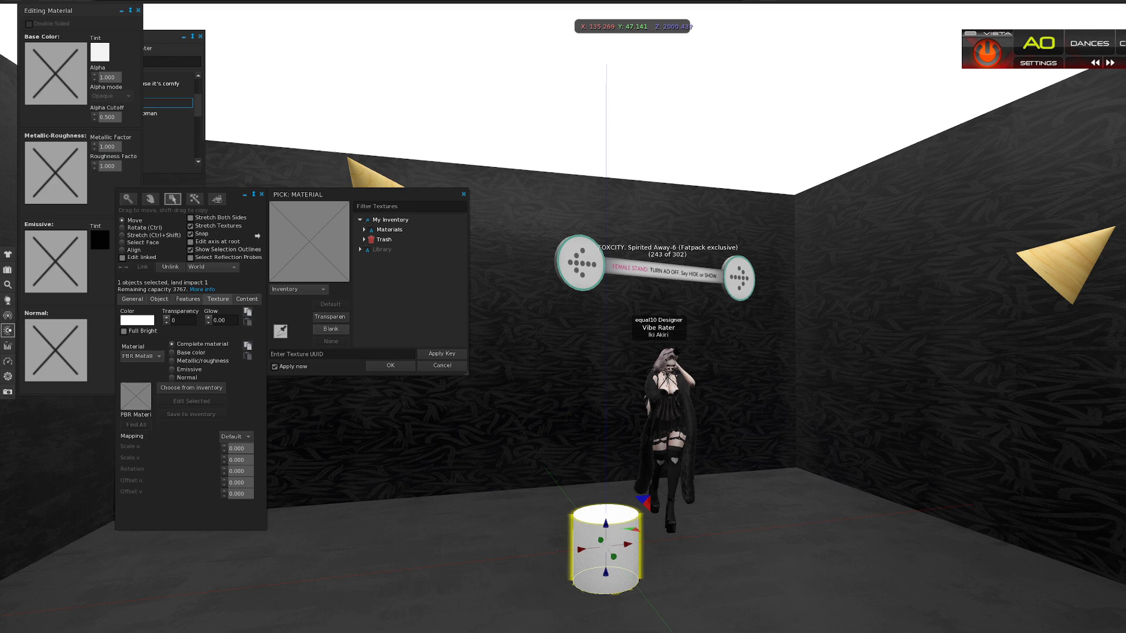
pyautogui.click(331, 329)
pyautogui.click(390, 365)
# - Edit the cylinder's material to use a blank emissive texture with a white emissive tint
pyautogui.click(191, 401)
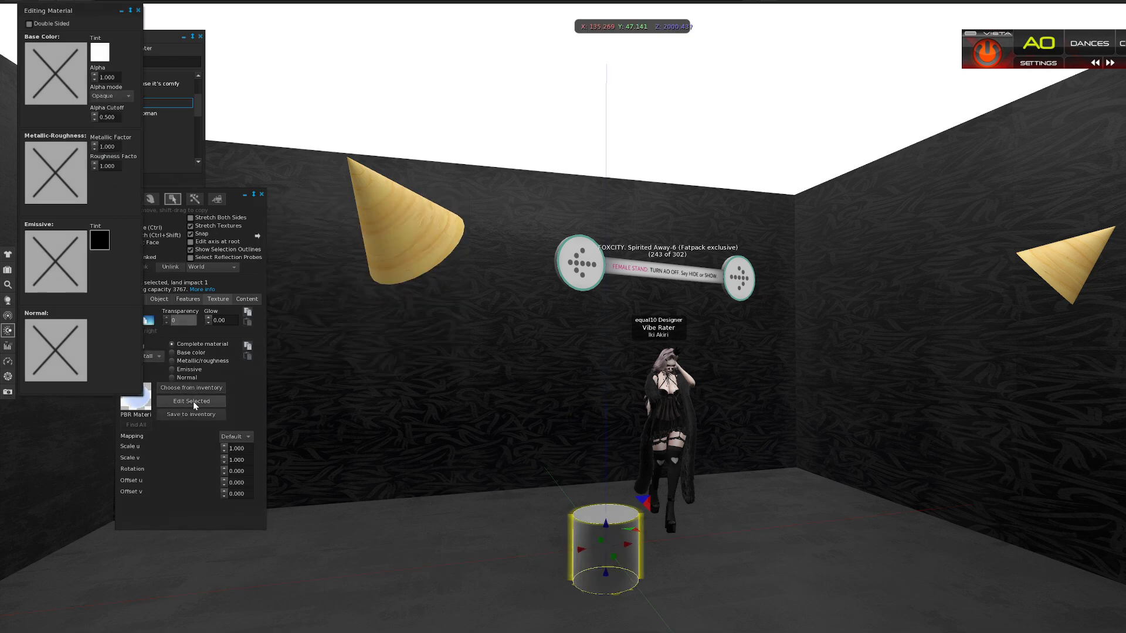
pyautogui.click(58, 256)
pyautogui.click(227, 155)
pyautogui.click(276, 186)
pyautogui.click(93, 245)
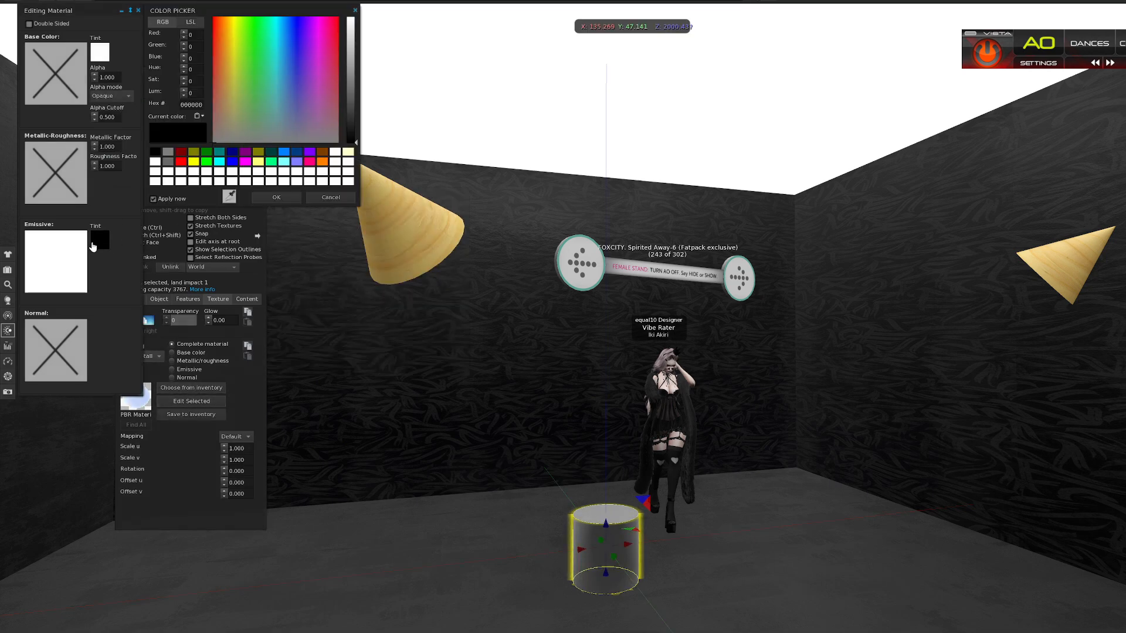
pyautogui.click(154, 170)
pyautogui.click(279, 198)
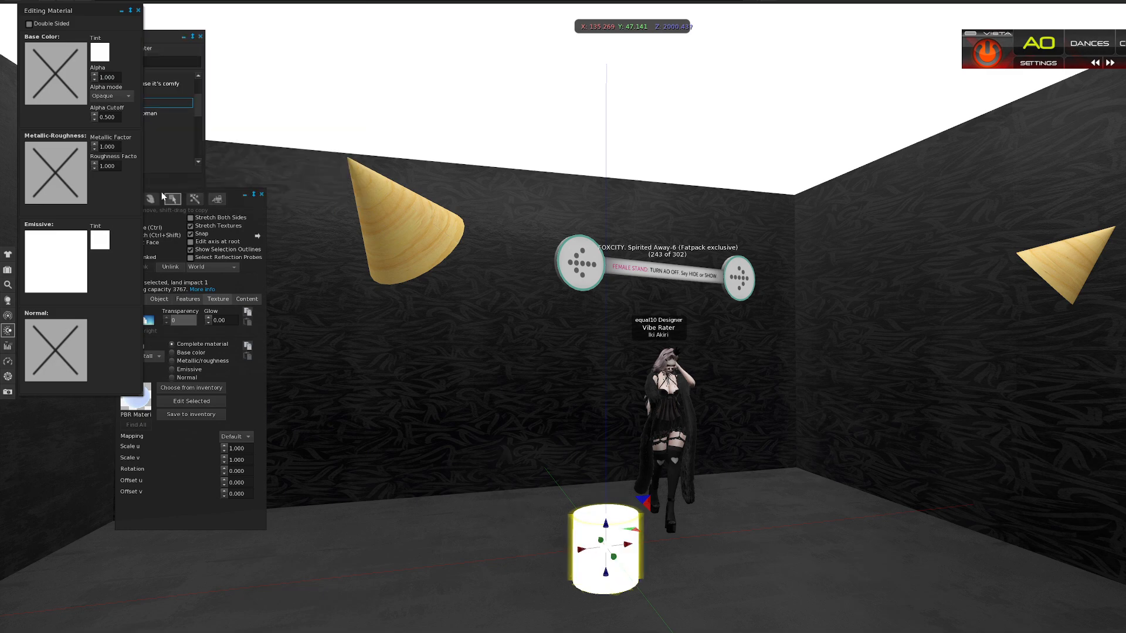
# - Stretch the glowing cylinder into a tall, thin pole and place three copies of it around the avatar
pyautogui.click(220, 222)
pyautogui.click(139, 234)
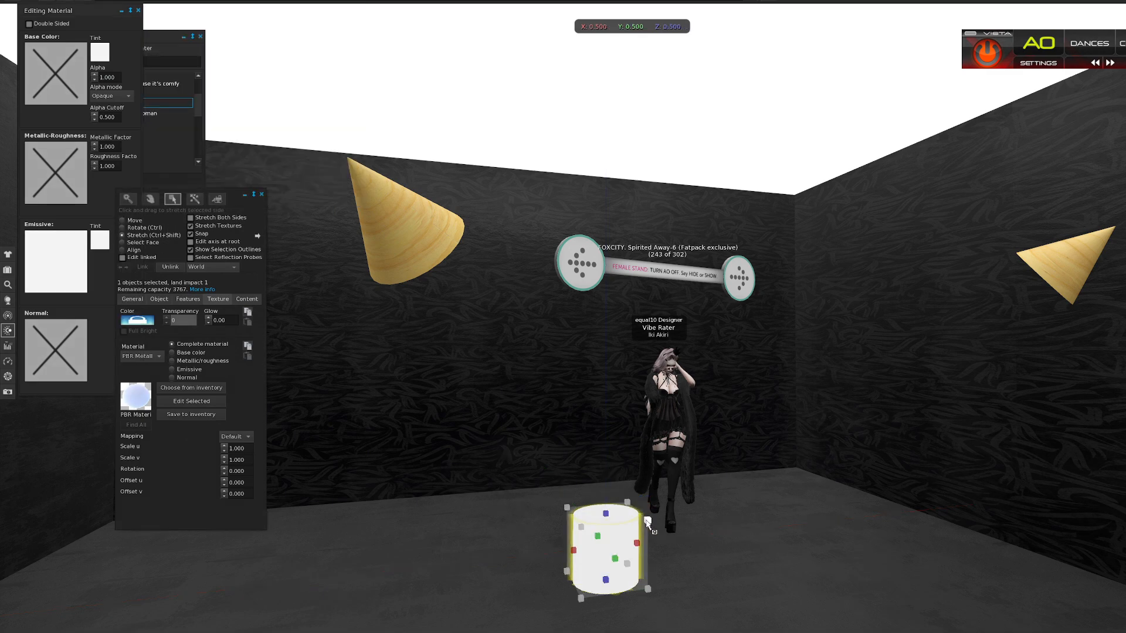
pyautogui.moveTo(647, 521); pyautogui.dragTo(575, 288)
pyautogui.click(135, 221)
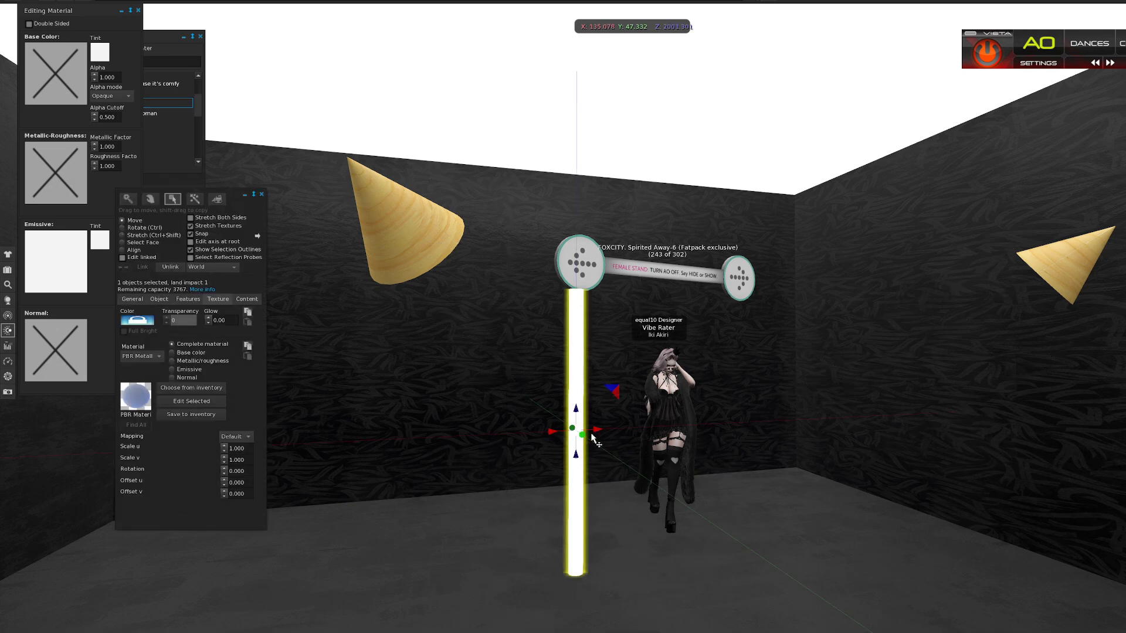
pyautogui.moveTo(592, 429)
pyautogui.keyDown('shift'); pyautogui.mouseDown()
pyautogui.moveTo(797, 419)
pyautogui.moveTo(588, 414)
pyautogui.mouseUp(); pyautogui.keyUp('shift')
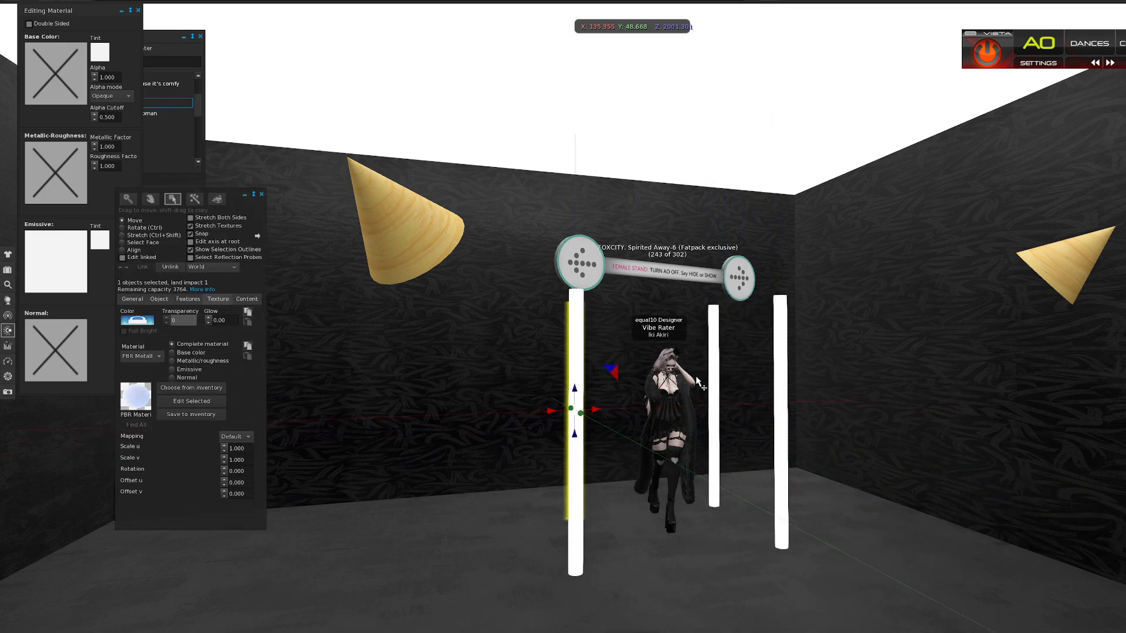
# - Move the rear glowing pole beside the avatar's raised arm farther outward along the X axis to about 137.6
pyautogui.keyDown('alt'); pyautogui.moveTo(726, 409); pyautogui.dragTo(725, 261); pyautogui.keyUp('alt')
pyautogui.keyDown('alt'); pyautogui.moveTo(580, 329); pyautogui.dragTo(581, 299); pyautogui.keyUp('alt')
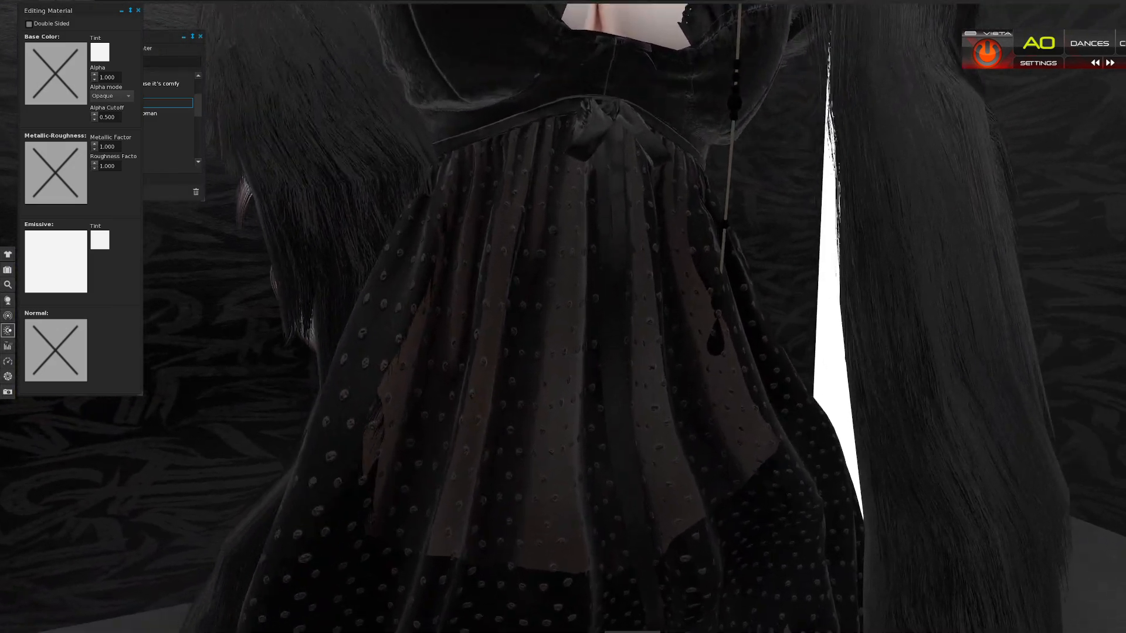
pyautogui.keyDown('alt'); pyautogui.moveTo(618, 367); pyautogui.dragTo(618, 349); pyautogui.keyUp('alt')
pyautogui.scroll(-5, 618, 367)
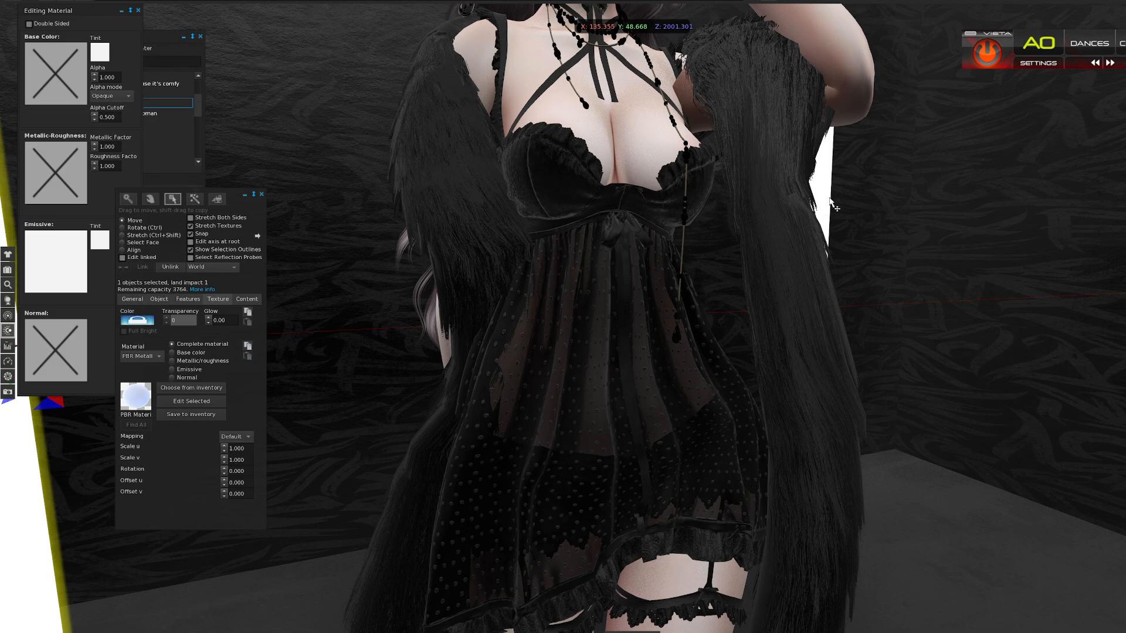
pyautogui.click(838, 248)
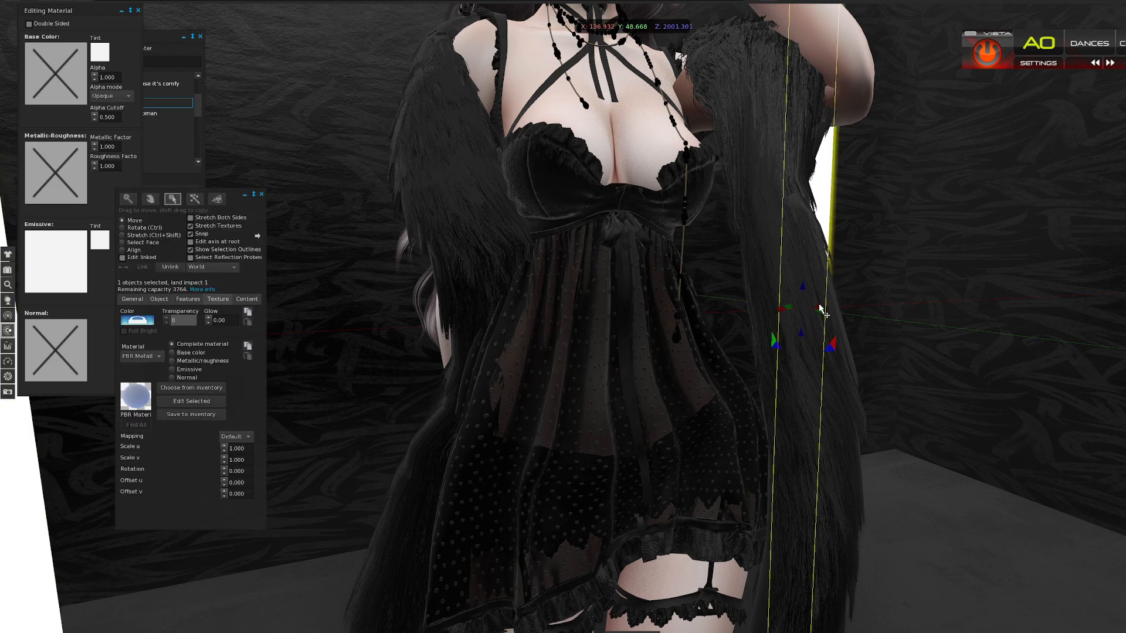
pyautogui.moveTo(786, 310); pyautogui.dragTo(952, 304)
pyautogui.scroll(-7, 656, 384)
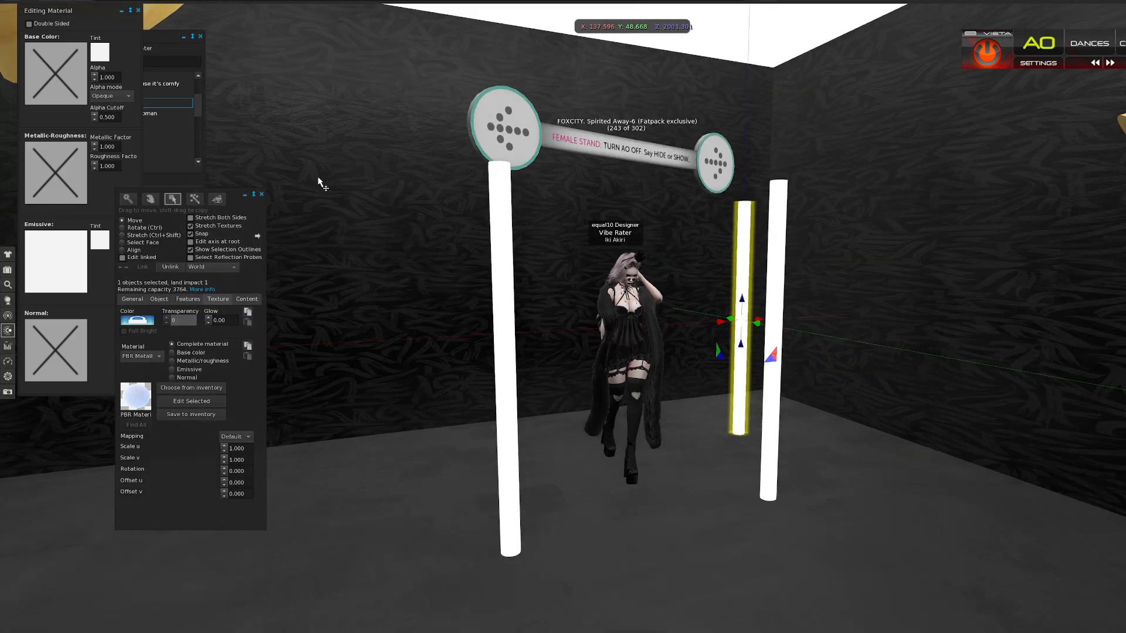
# - Select all four glowing poles around the avatar together and delete them
pyautogui.click(261, 194)
pyautogui.rightClick(500, 280)
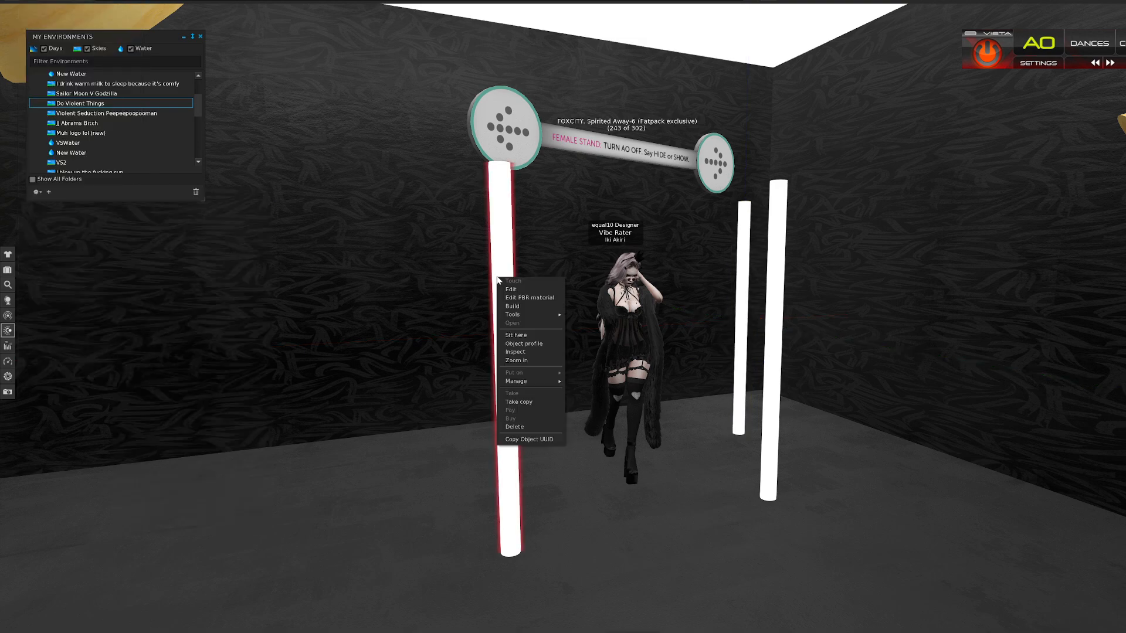
pyautogui.click(534, 293)
pyautogui.keyDown('ctrl'); pyautogui.keyDown('alt'); pyautogui.moveTo(623, 296); pyautogui.dragTo(546, 305); pyautogui.keyUp('alt'); pyautogui.keyUp('ctrl')
pyautogui.keyDown('shift'); pyautogui.click(529, 292); pyautogui.keyUp('shift')
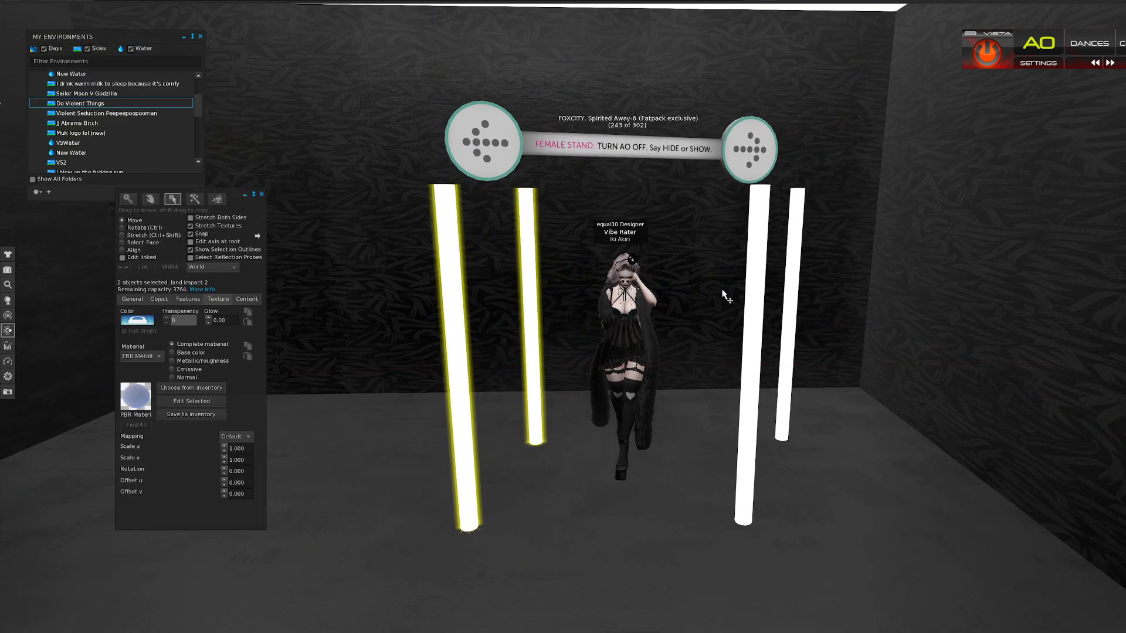
pyautogui.keyDown('shift'); pyautogui.click(797, 287); pyautogui.keyUp('shift')
pyautogui.keyDown('shift'); pyautogui.click(755, 263); pyautogui.keyUp('shift')
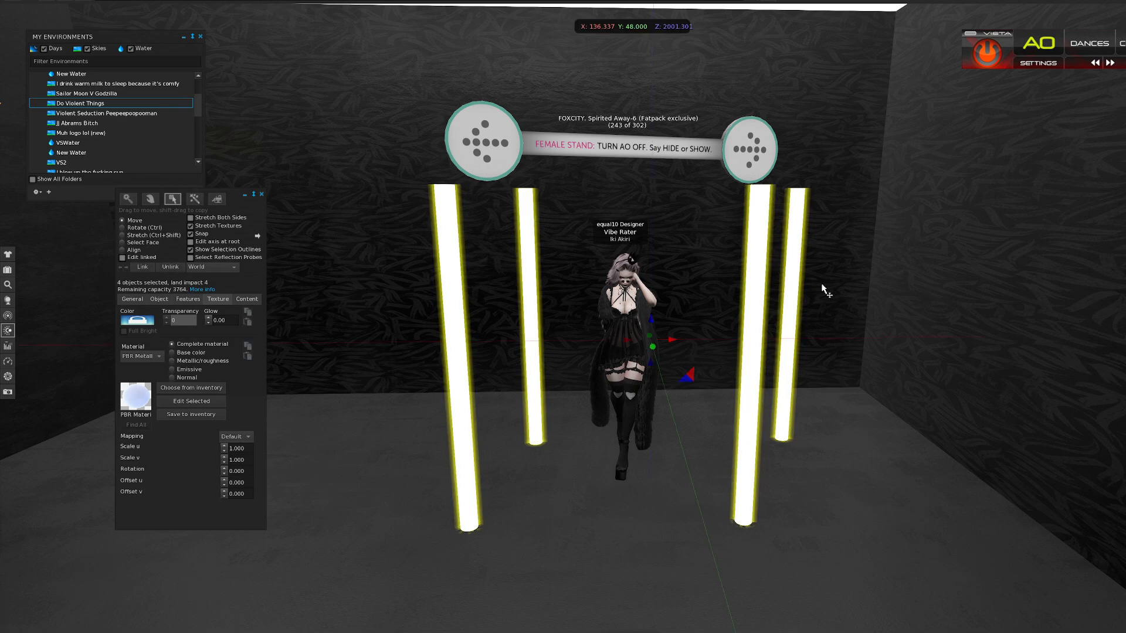
pyautogui.rightClick(758, 253)
pyautogui.click(773, 464)
pyautogui.keyDown('ctrl'); pyautogui.keyDown('alt'); pyautogui.moveTo(622, 272); pyautogui.dragTo(625, 332); pyautogui.keyUp('alt'); pyautogui.keyUp('ctrl')
pyautogui.hotkey('ctrl', '3')
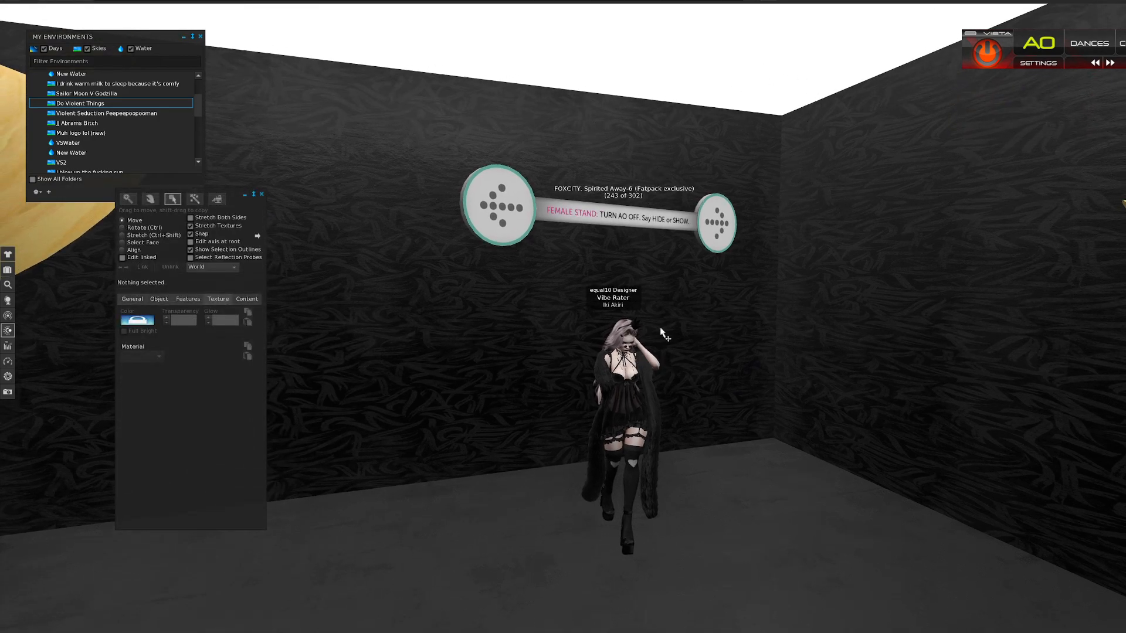
pyautogui.scroll(-2, 660, 329)
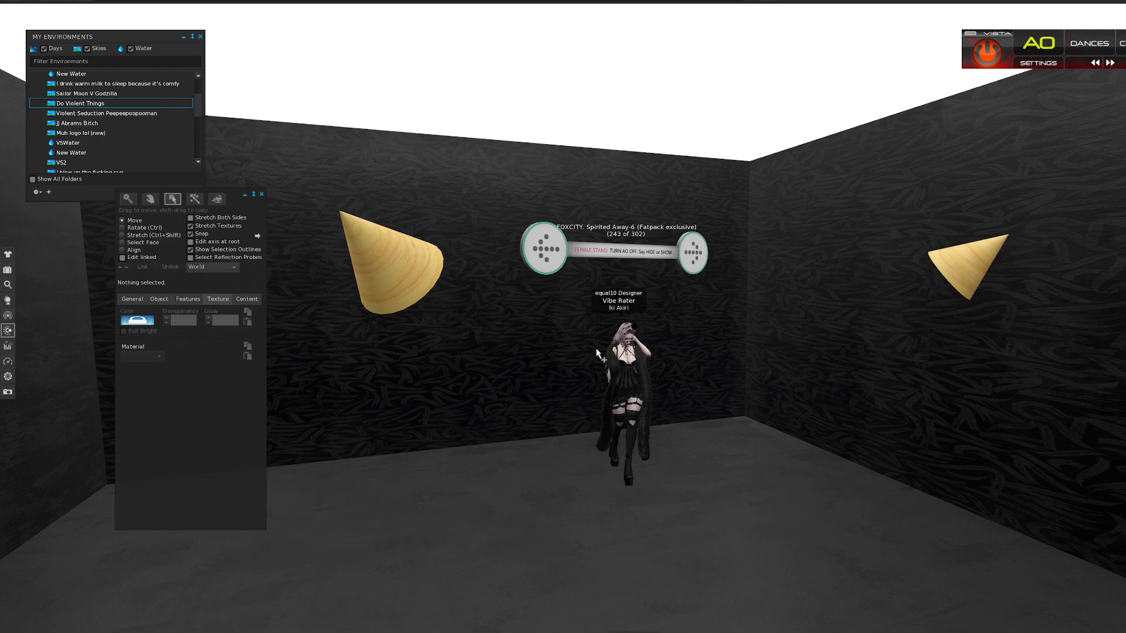
pyautogui.scroll(-5, 577, 423)
pyautogui.keyDown('ctrl'); pyautogui.keyDown('alt'); pyautogui.moveTo(628, 391); pyautogui.dragTo(630, 516); pyautogui.keyUp('alt'); pyautogui.keyUp('ctrl')
pyautogui.press('Escape')
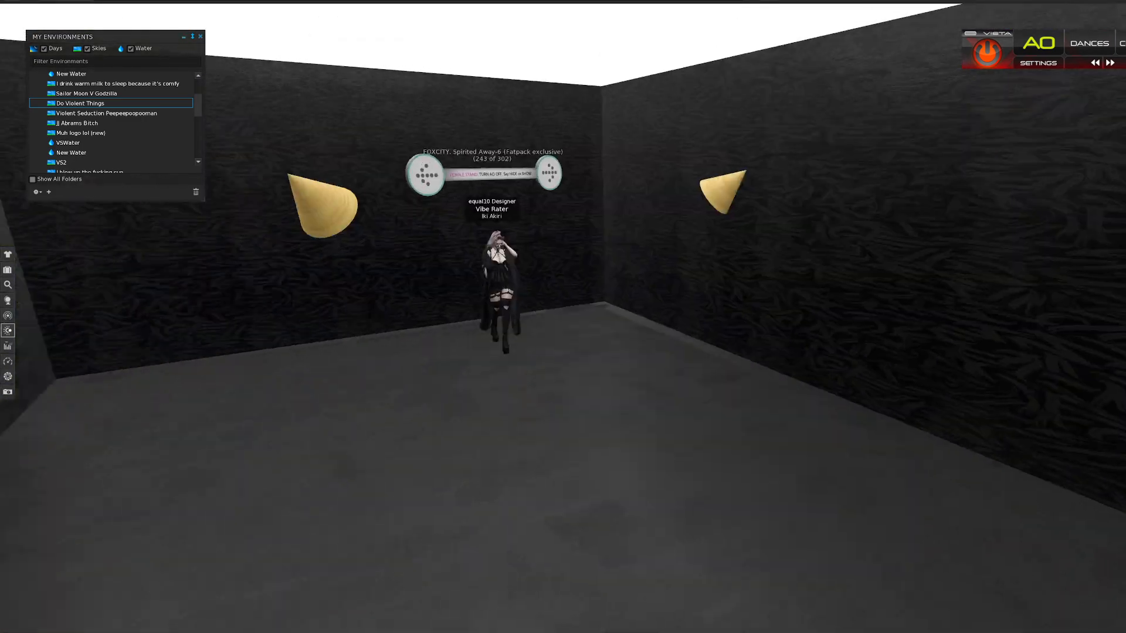
pyautogui.hotkey('ctrl', '3')
pyautogui.scroll(4, 632, 332)
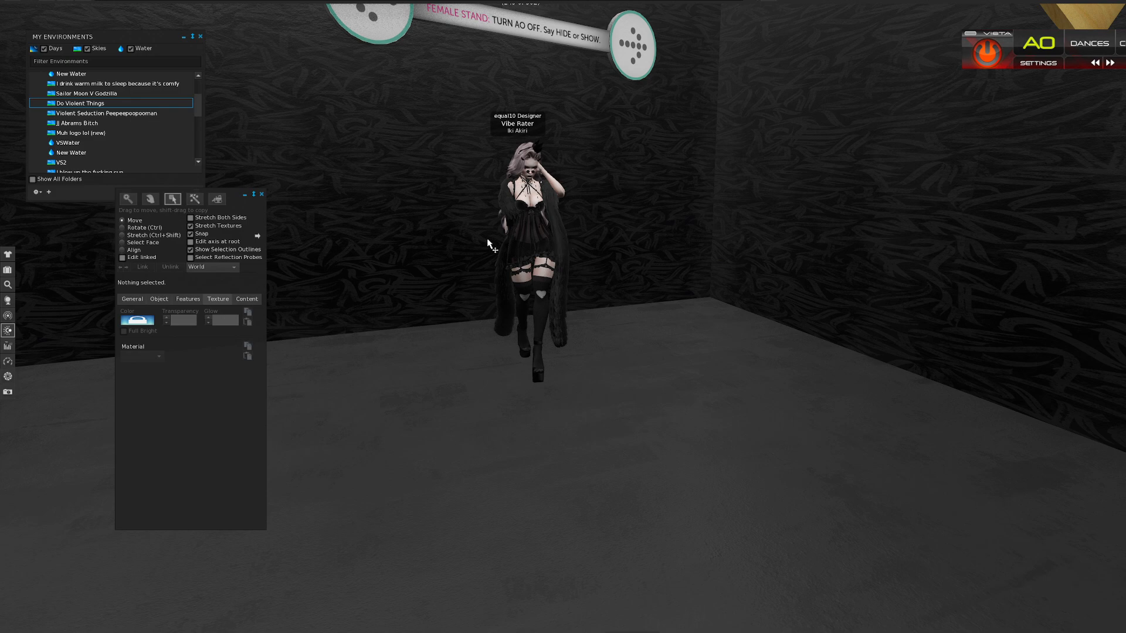